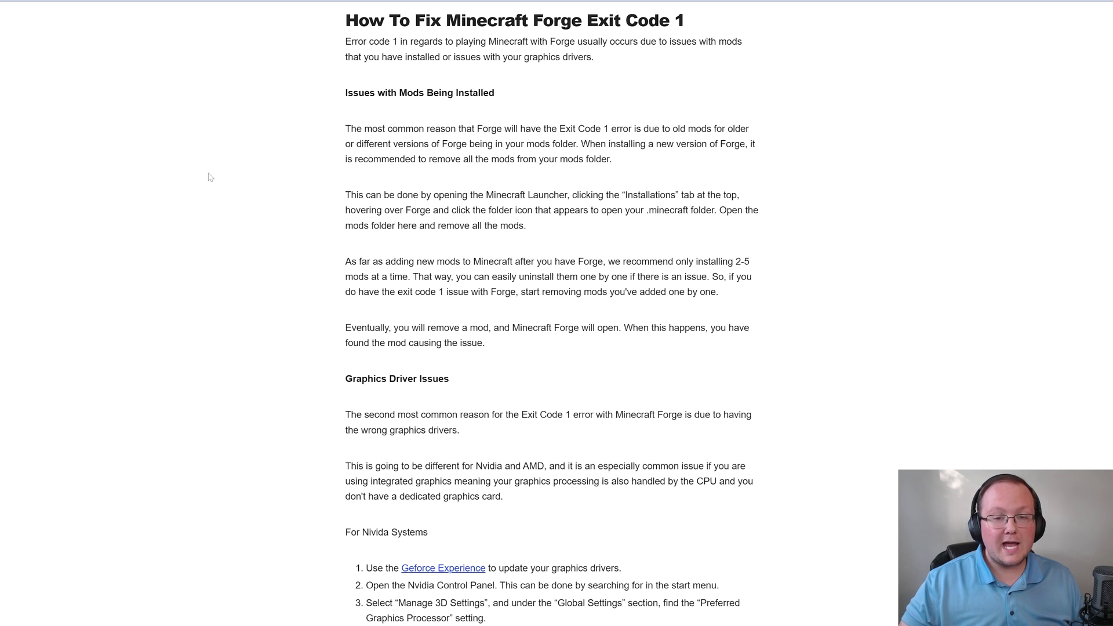
- Scroll up and down through the TheBreakdown.xyz guide's mods and Graphics Driver Issues sections
scroll(474, 284, down, 3)
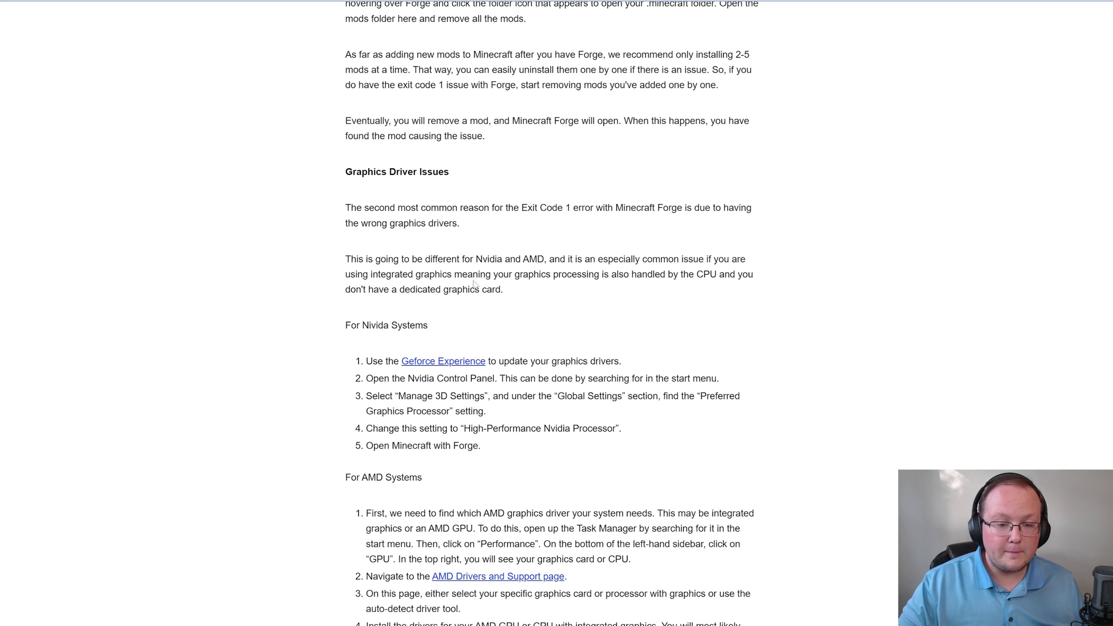
scroll(474, 284, down, 2)
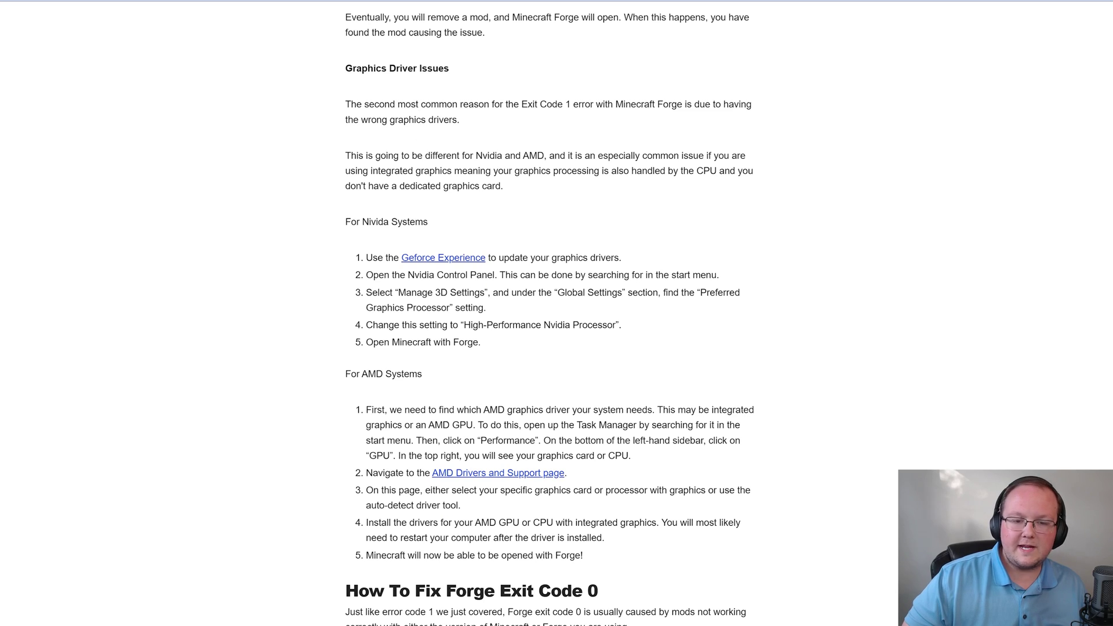
scroll(523, 379, up, 5)
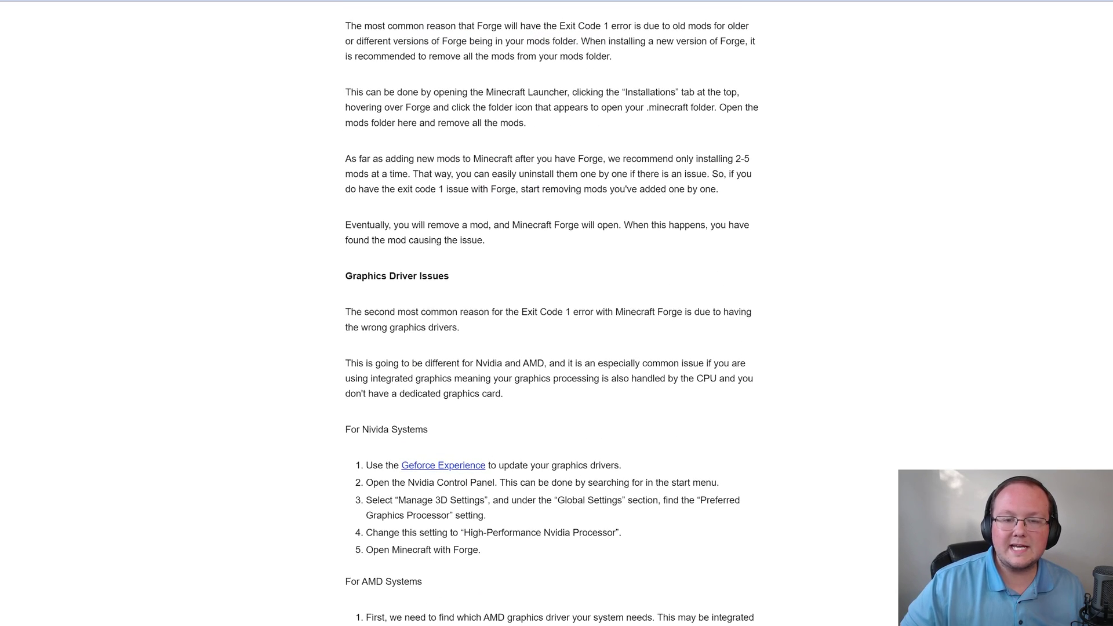
scroll(523, 379, down, 3)
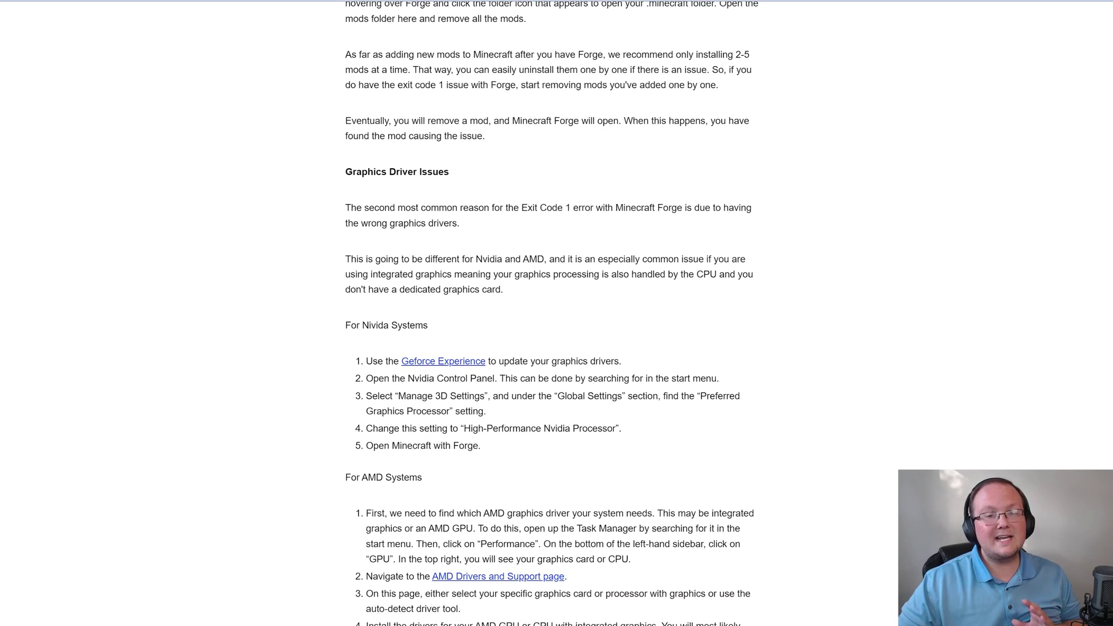
scroll(551, 313, down, 3)
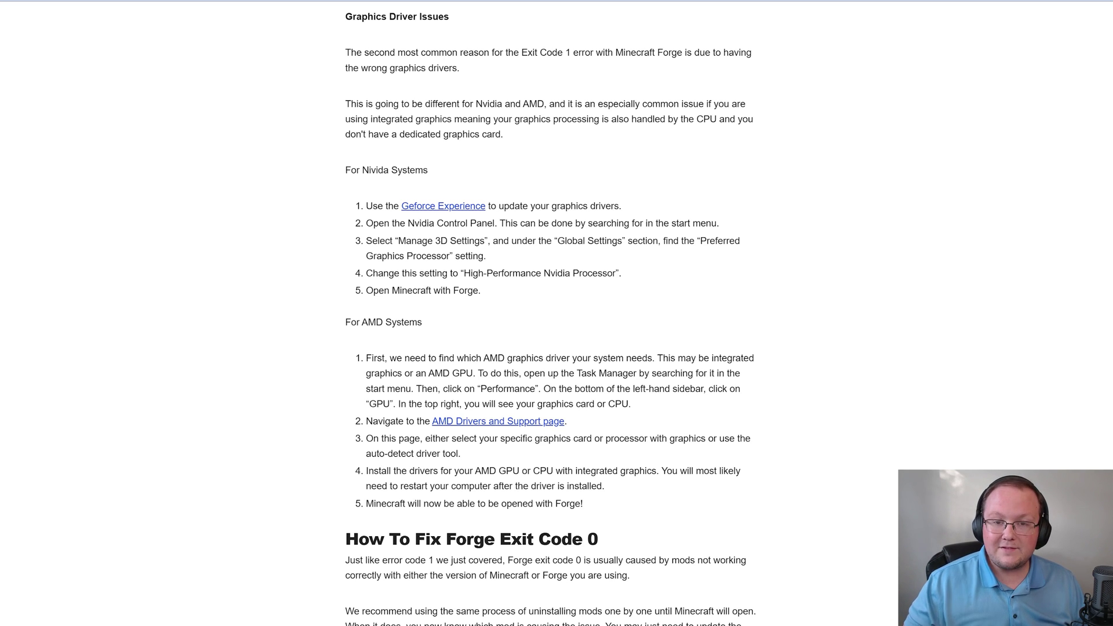
scroll(591, 358, up, 6)
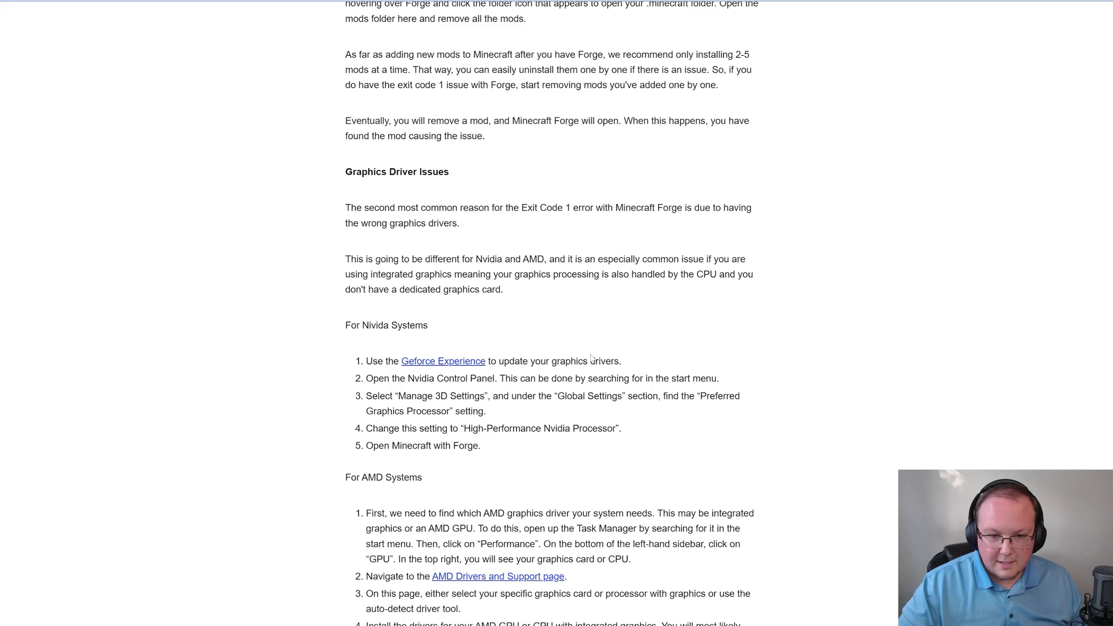
scroll(591, 358, down, 5)
scroll(551, 341, up, 6)
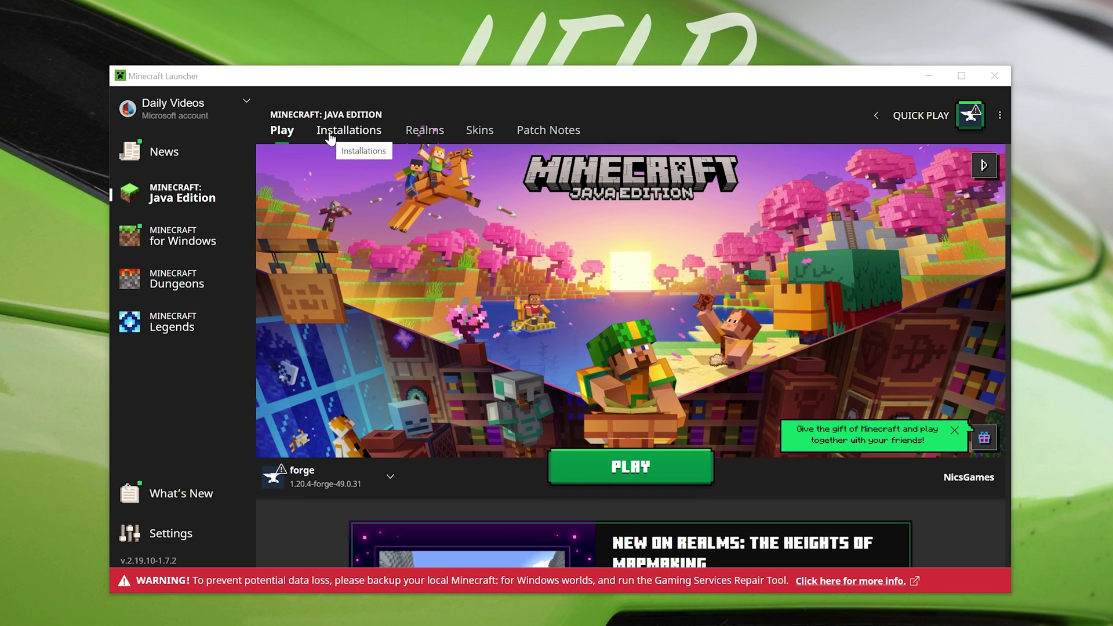
- Open the forge installation's .minecraft game folder from the launcher's Installations list
click(330, 137)
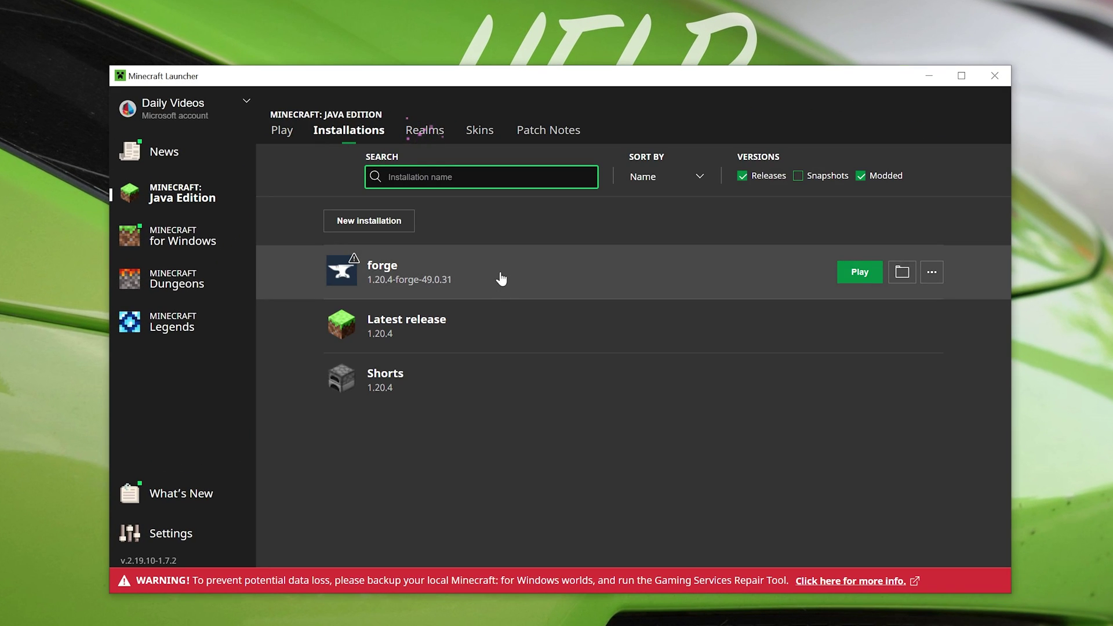
click(904, 274)
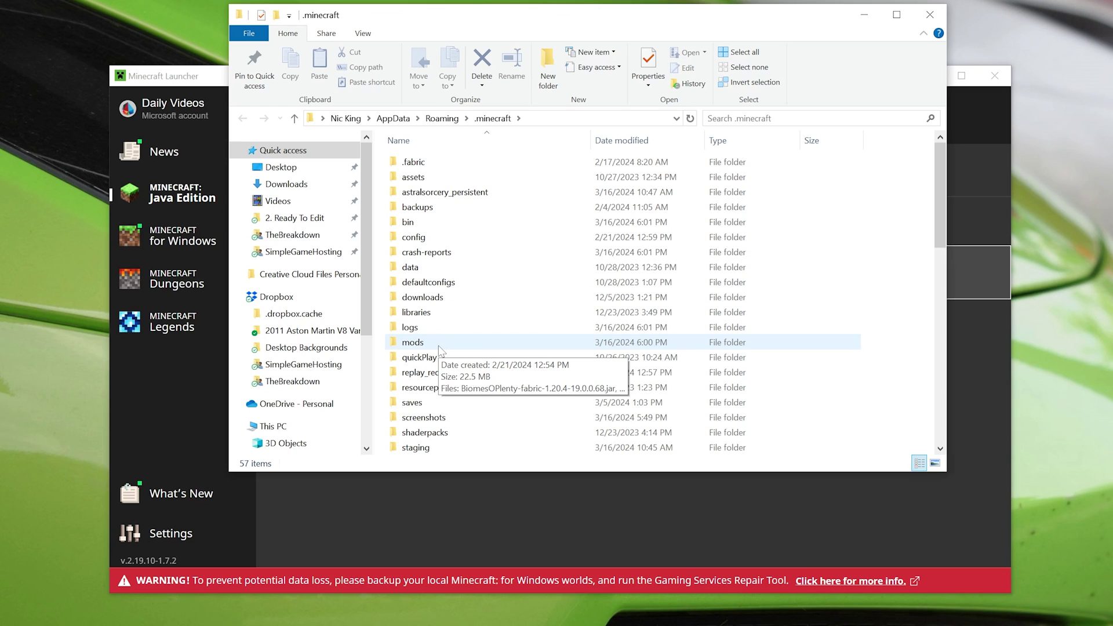
- Open the mods folder and drag the BiomesOPlenty fabric jar out of it
double_click(439, 346)
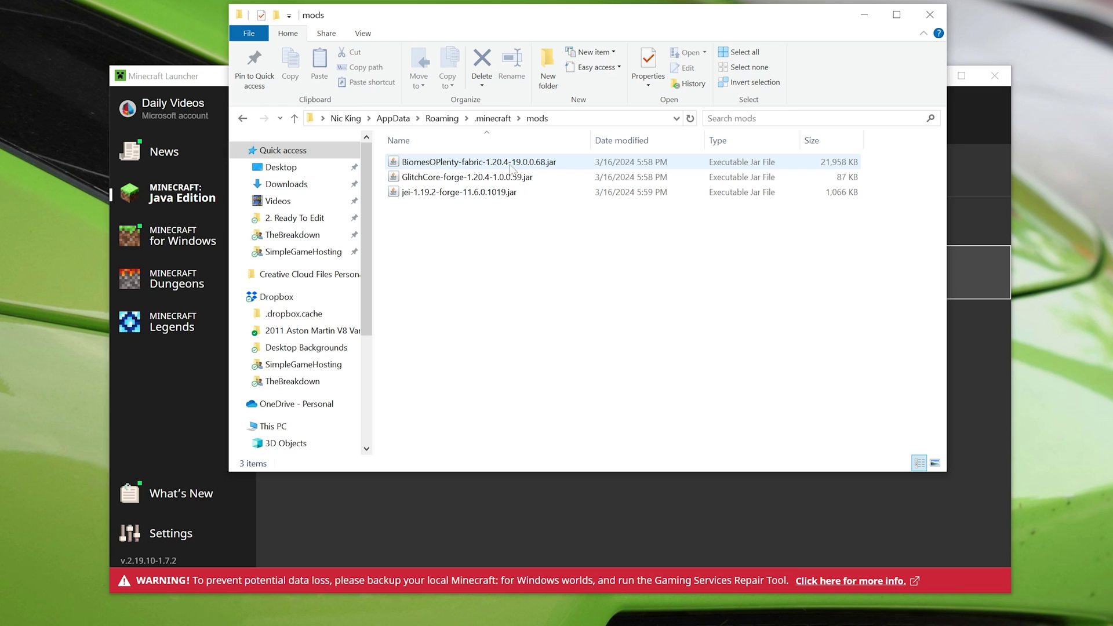
click(447, 168)
drag(451, 167, 1049, 154)
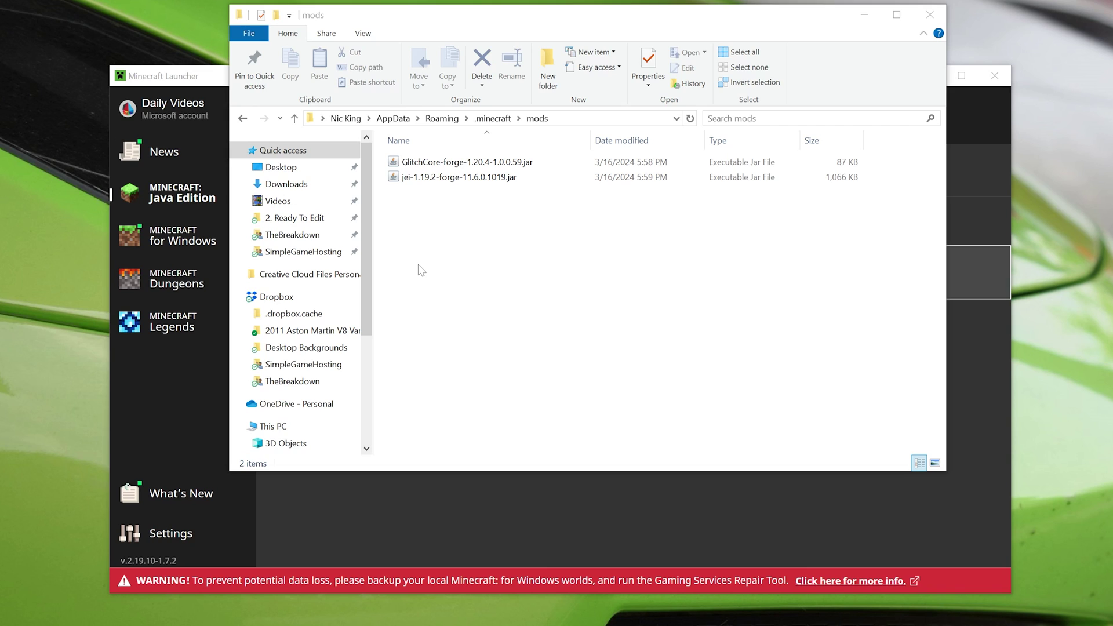
- Delete jei-1.19.2, copy the three downloaded jars from Downloads into mods, then close Explorer
click(426, 181)
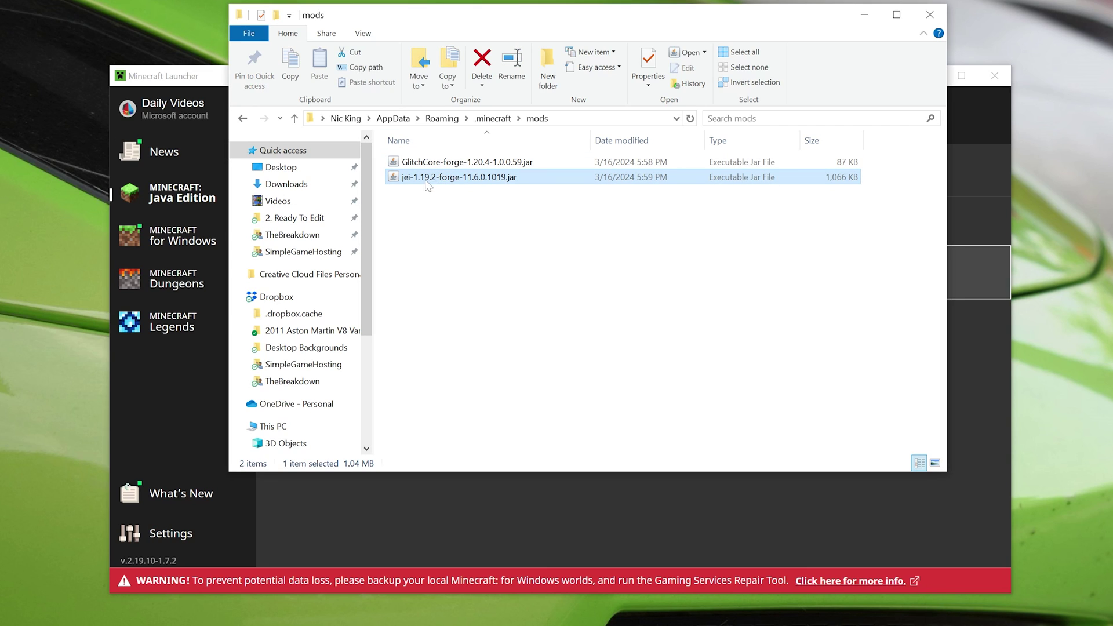
key(Delete)
click(286, 184)
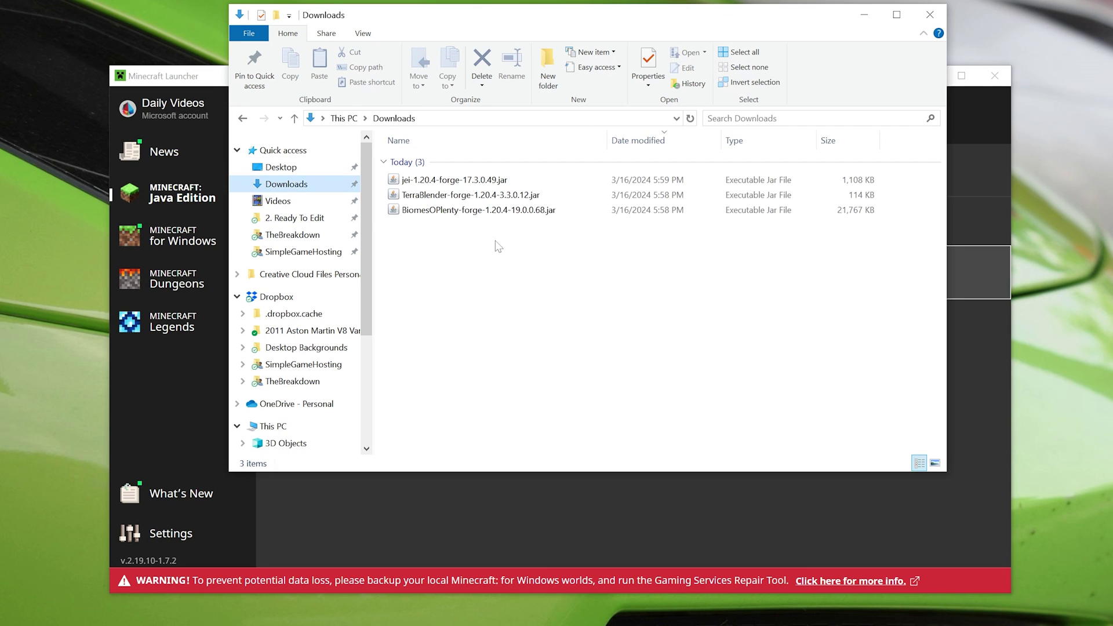
drag(513, 268, 496, 174)
key(ctrl+c)
key(alt+Left)
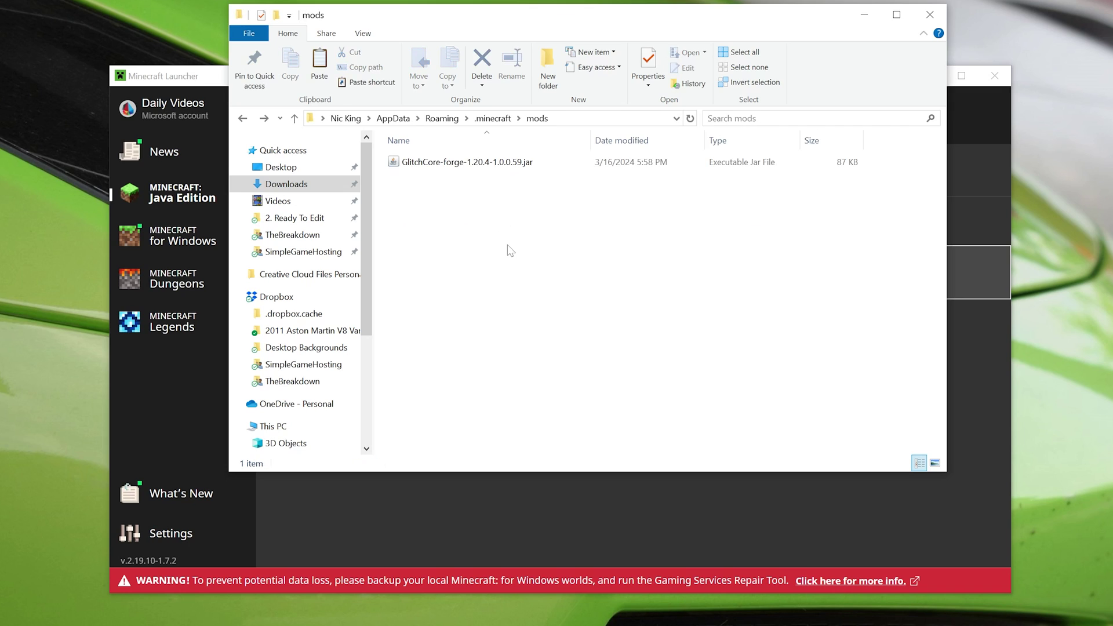
key(ctrl+v)
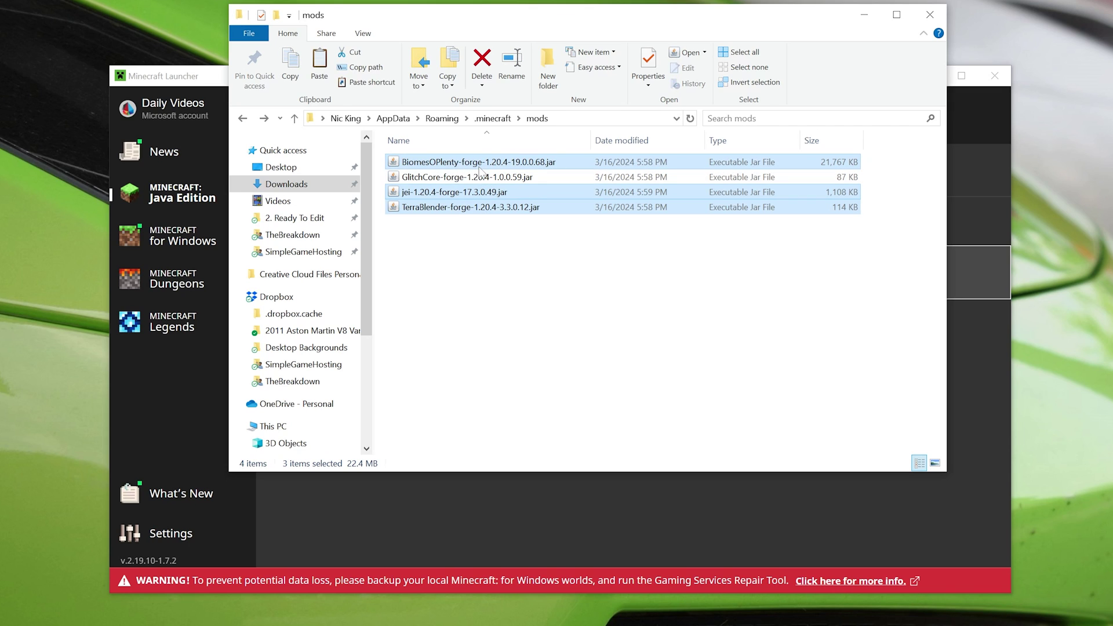
click(517, 320)
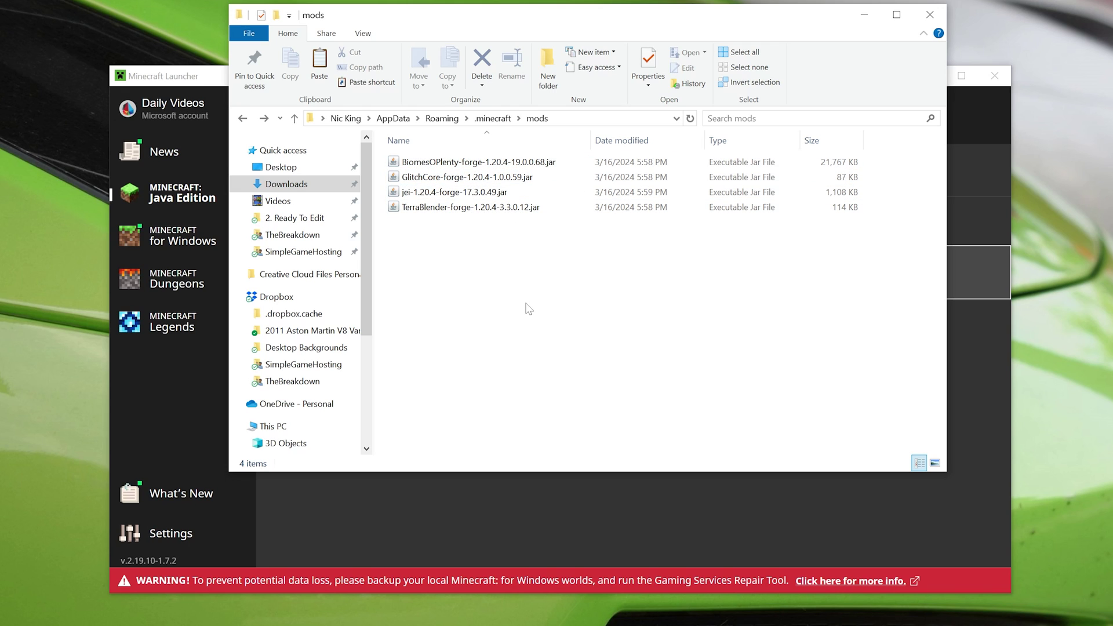
click(929, 15)
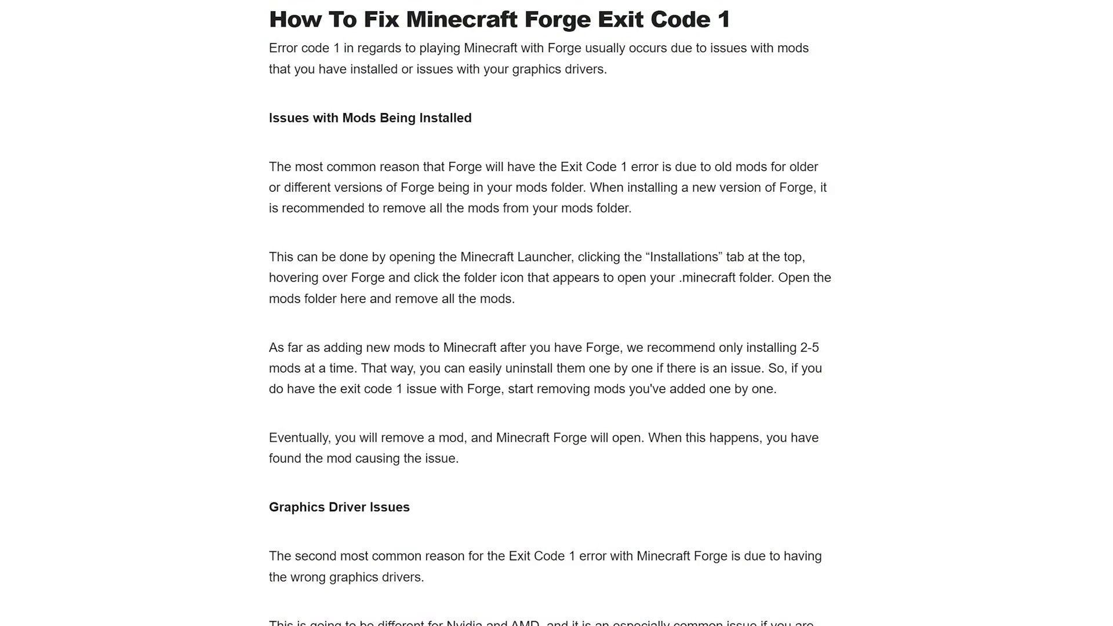
- Browse the Simple Game Hosting homepage, highlighting the one-click modpack installer and typing 'Pixelmon'
scroll(404, 403, down, 5)
scroll(404, 403, down, 5)
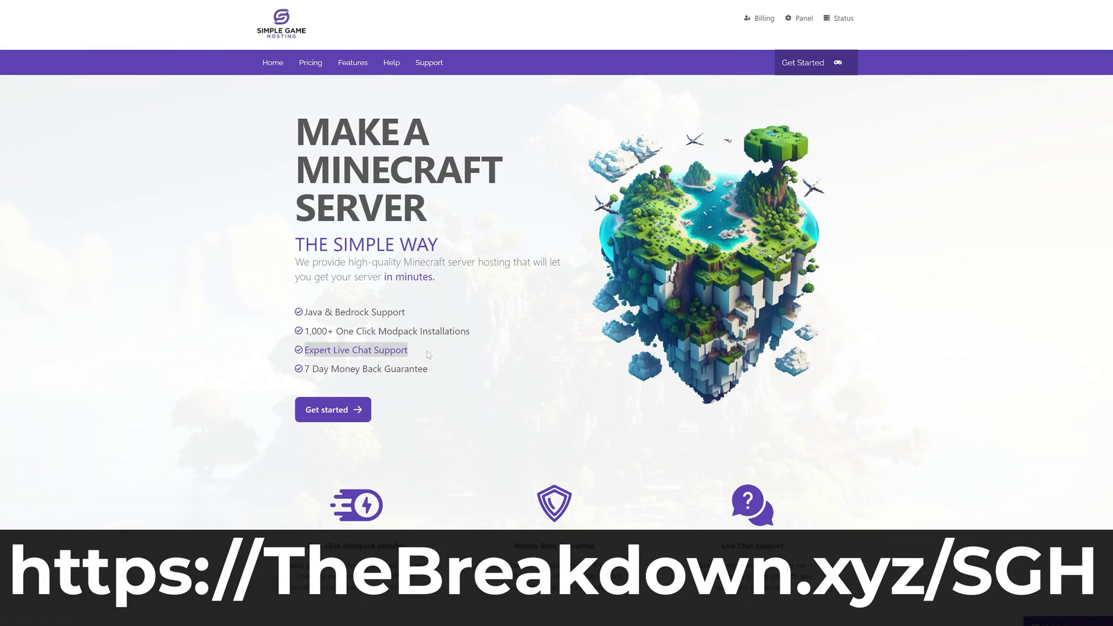
scroll(408, 352, down, 4)
drag(307, 310, 410, 310)
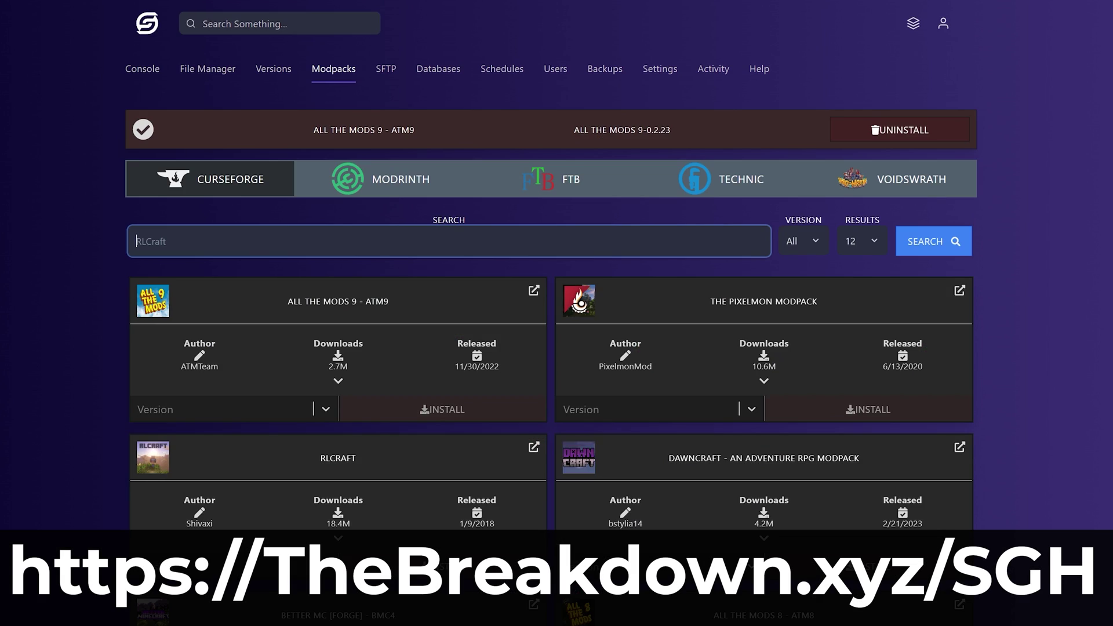
text(Pixelmon)
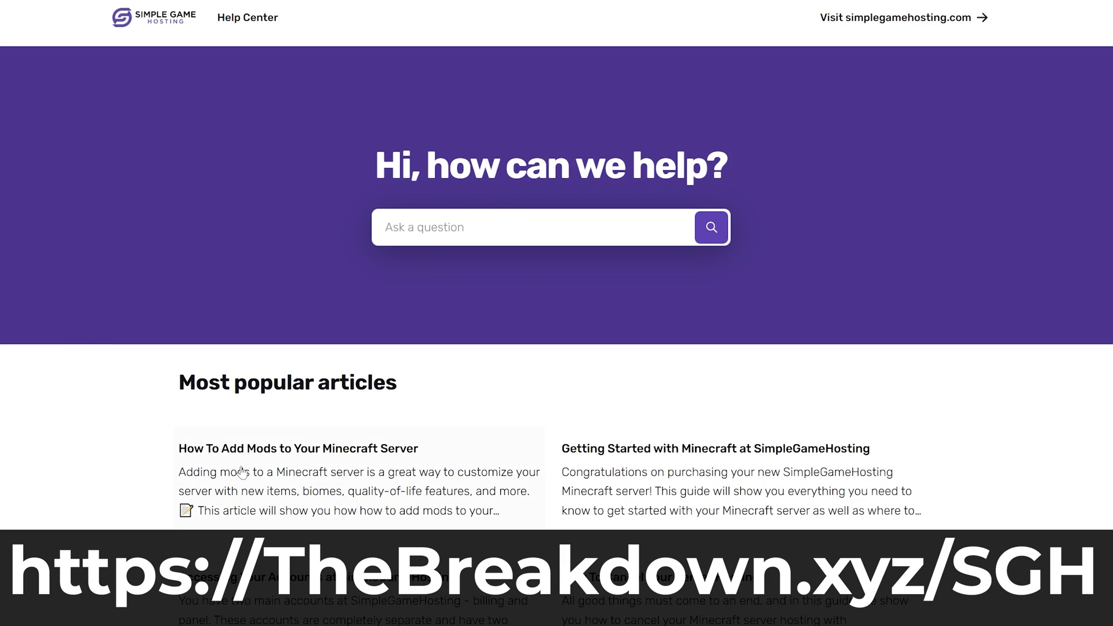
- Read the How To Add Mods help article and choose Forge as the server version
click(241, 472)
scroll(374, 435, down, 20)
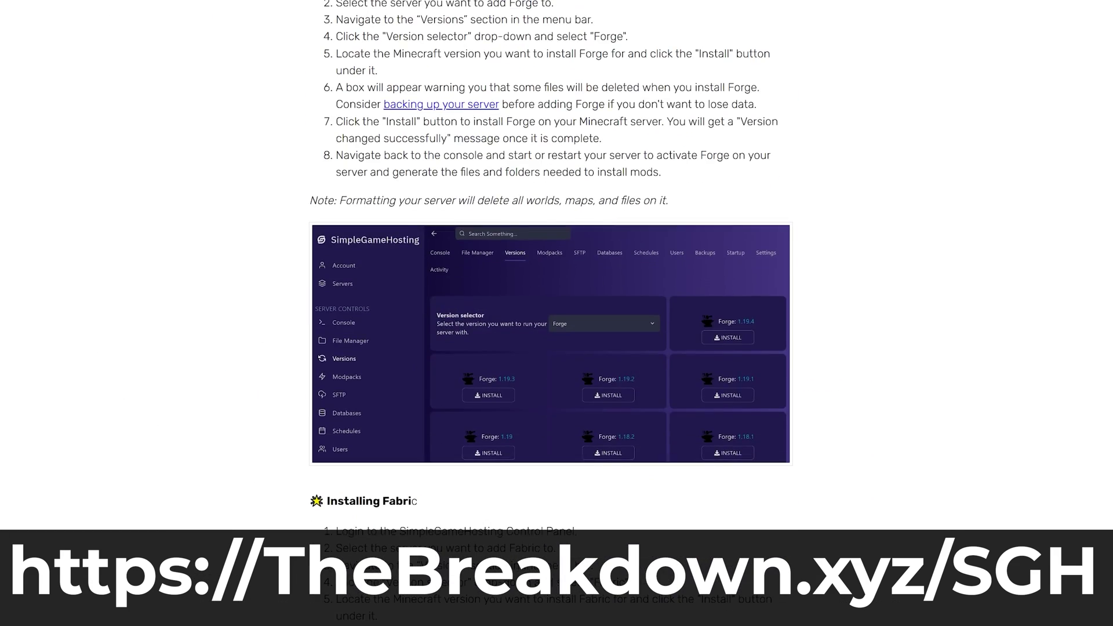
scroll(475, 430, down, 20)
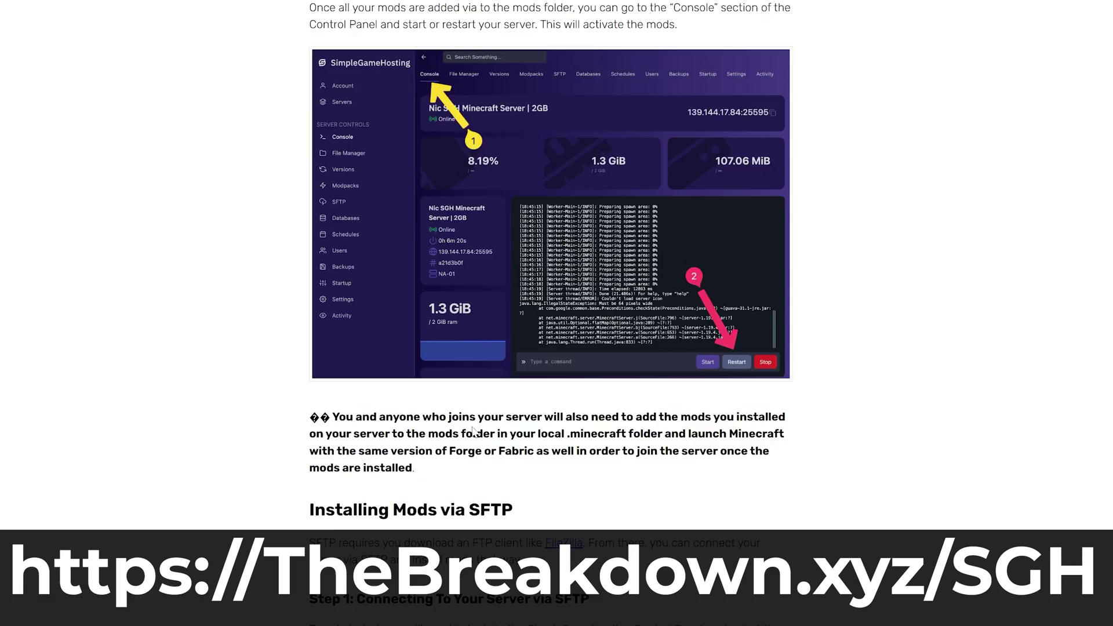
click(433, 313)
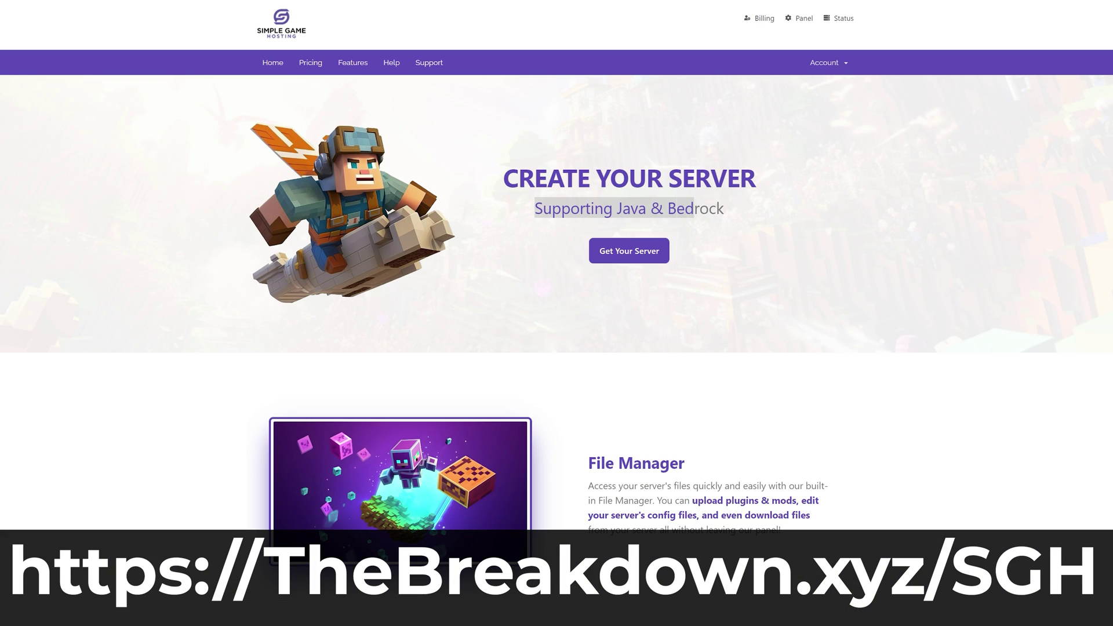
drag(729, 208, 726, 209)
scroll(617, 140, down, 10)
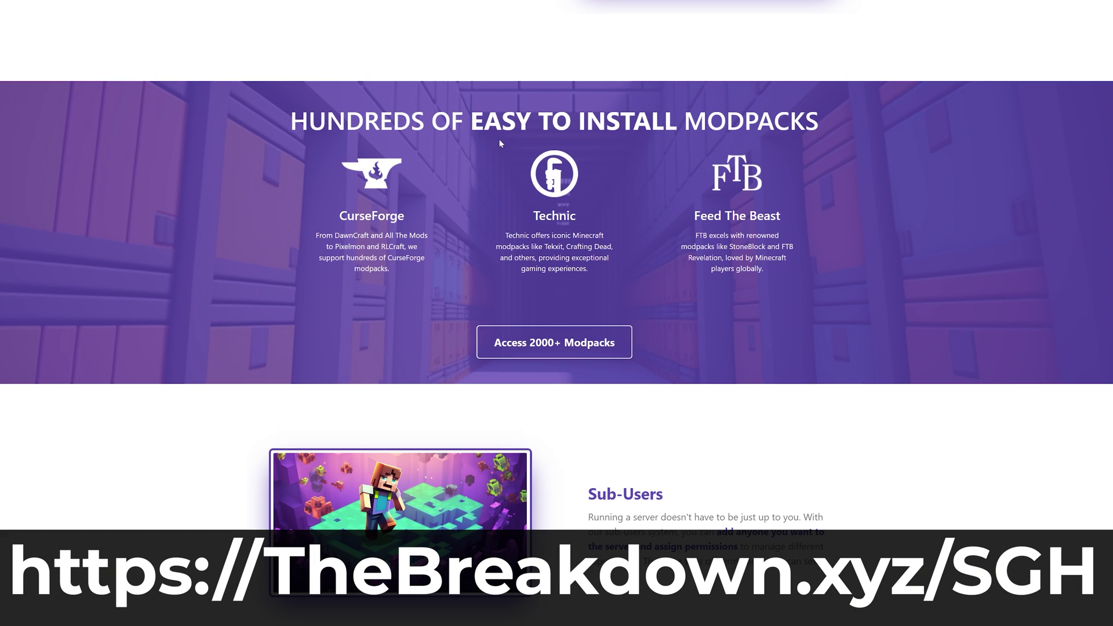
drag(823, 125, 298, 142)
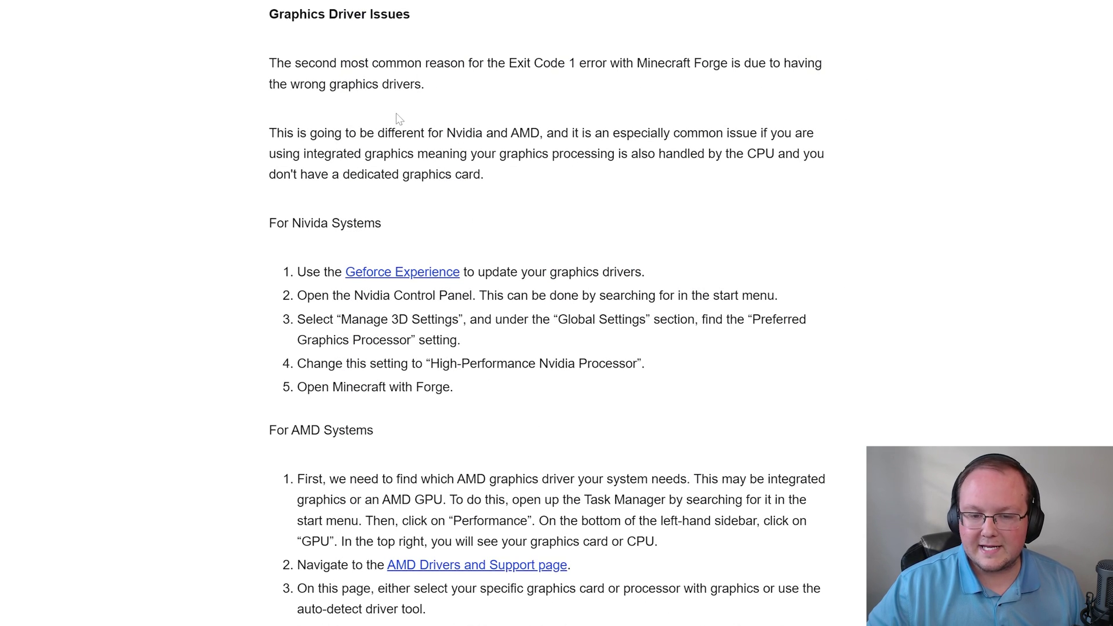
- Scroll the guide to the Exit Code 1 section, then back to the Nvidia/AMD driver steps
scroll(395, 119, down, 3)
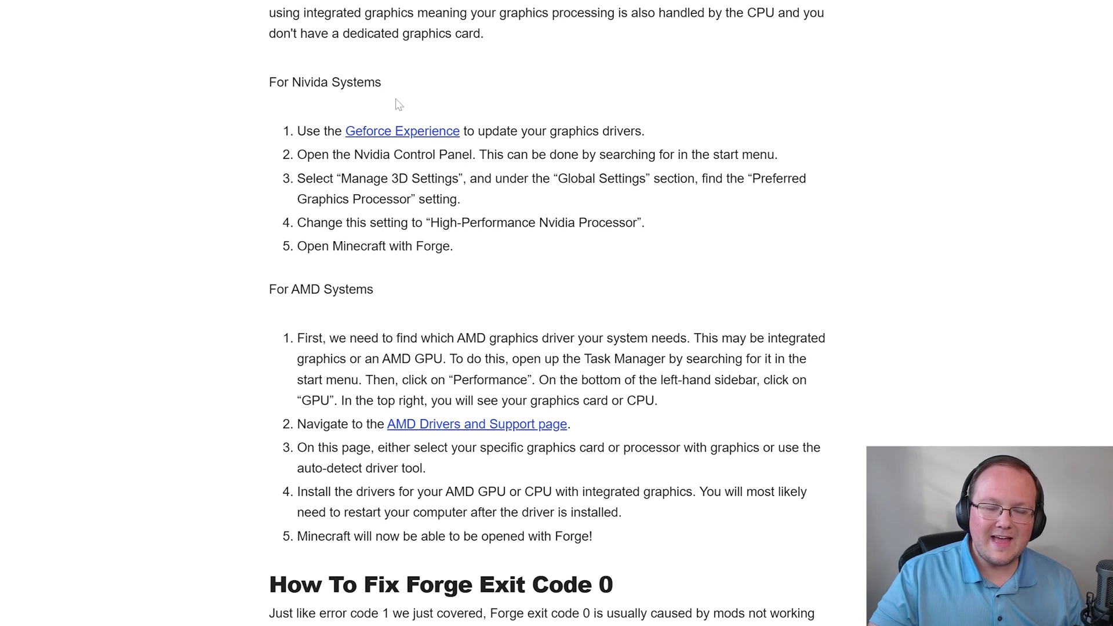
scroll(481, 243, down, 1)
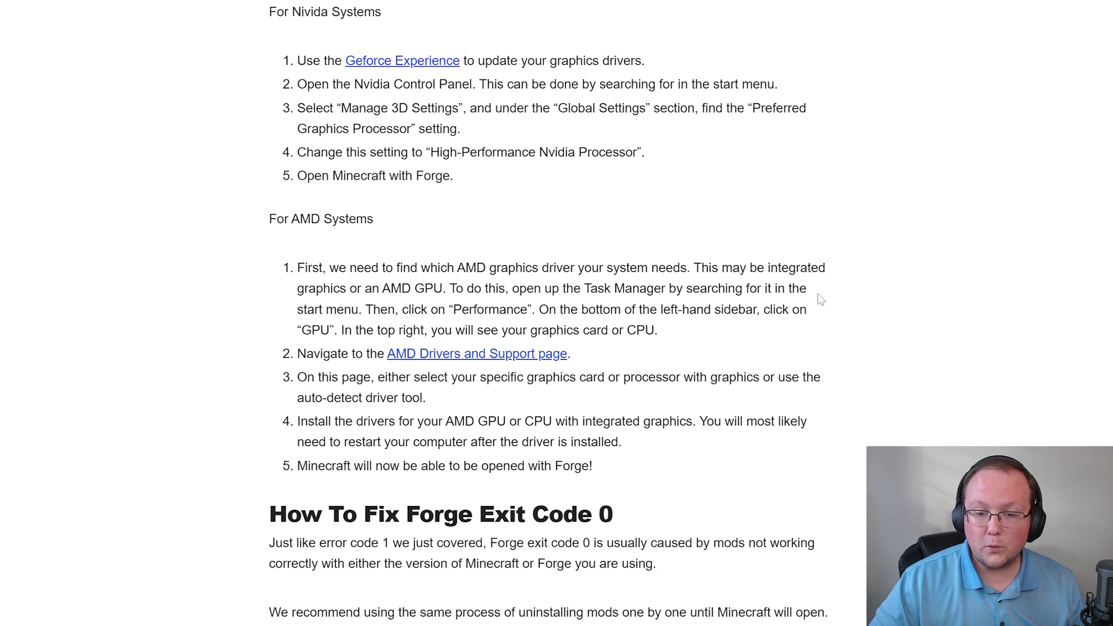
scroll(892, 316, down, 1)
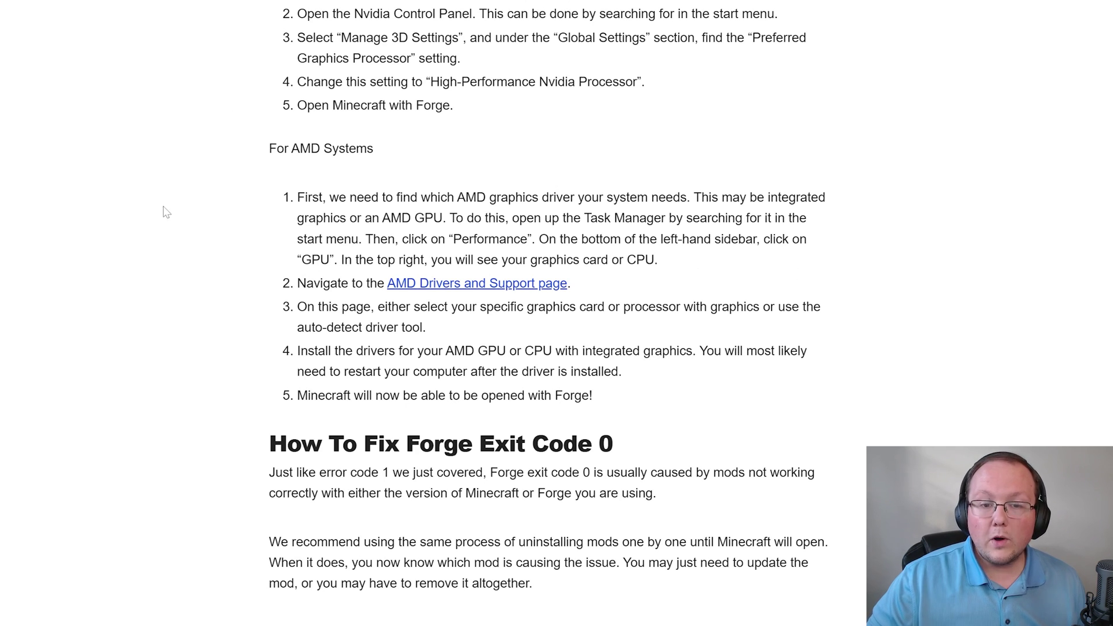
scroll(548, 313, up, 12)
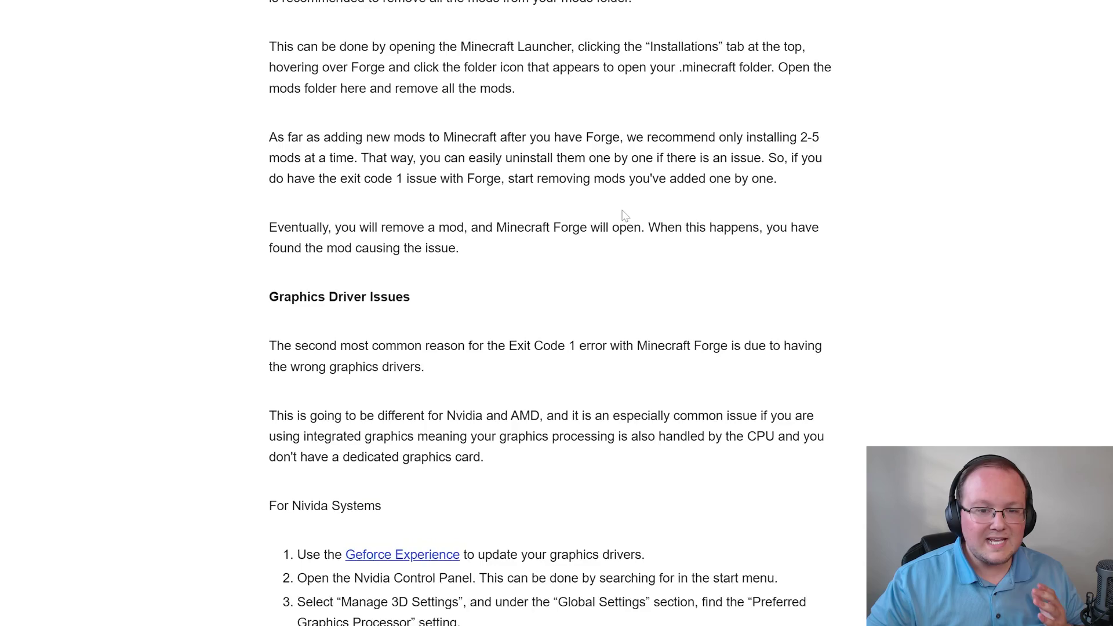
scroll(632, 224, up, 1)
scroll(631, 223, down, 12)
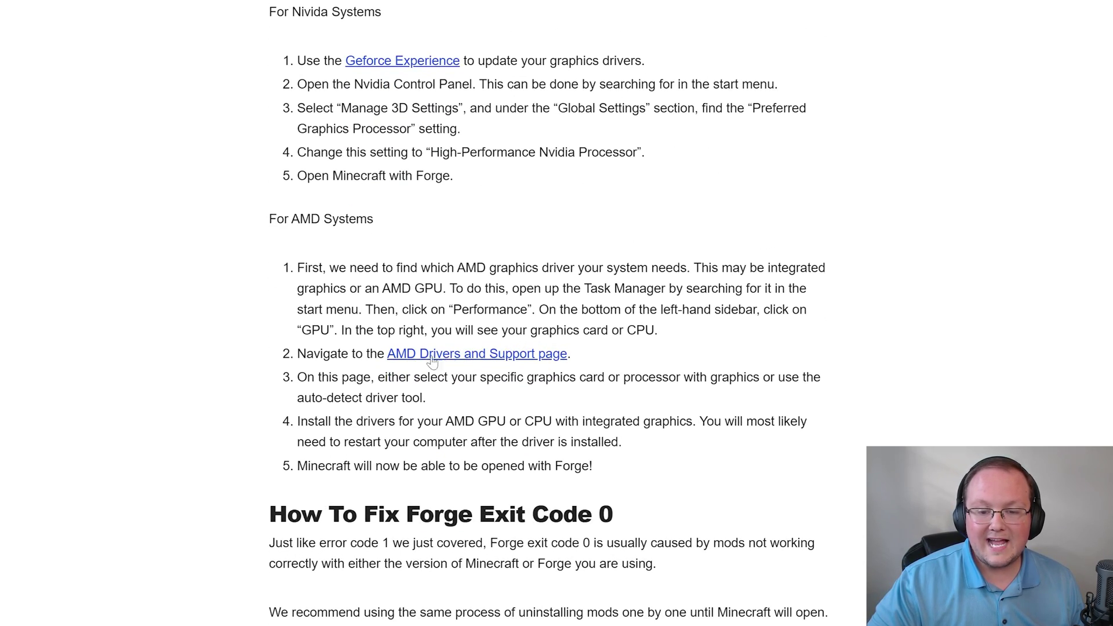
- Open AMD Drivers and Support and submit with only the Graphics category, dismissing the alert
click(451, 354)
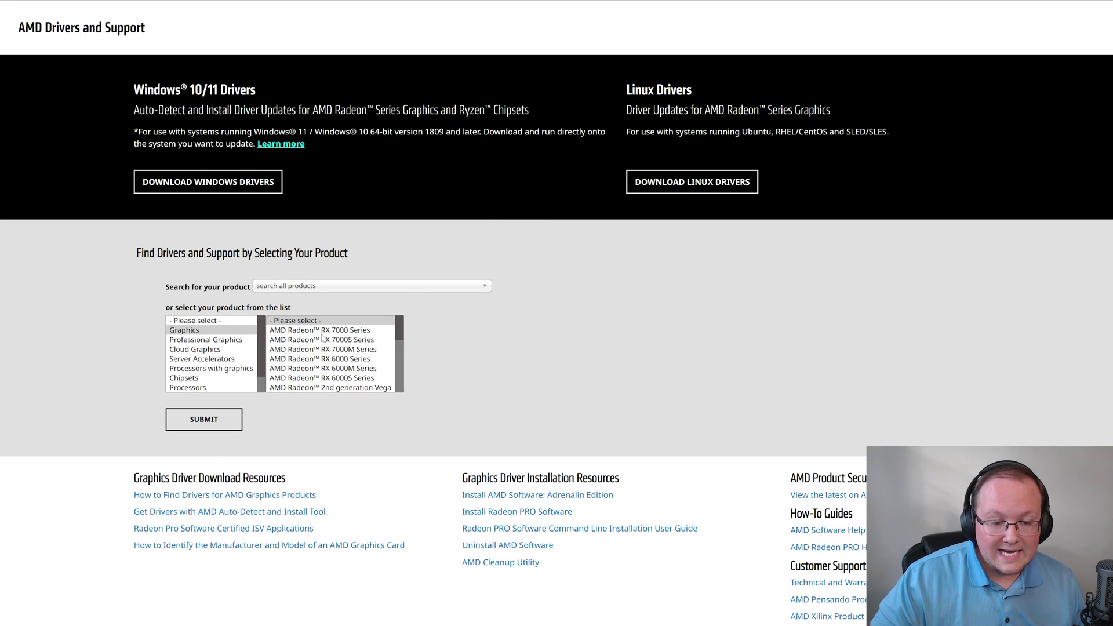
scroll(215, 346, down, 1)
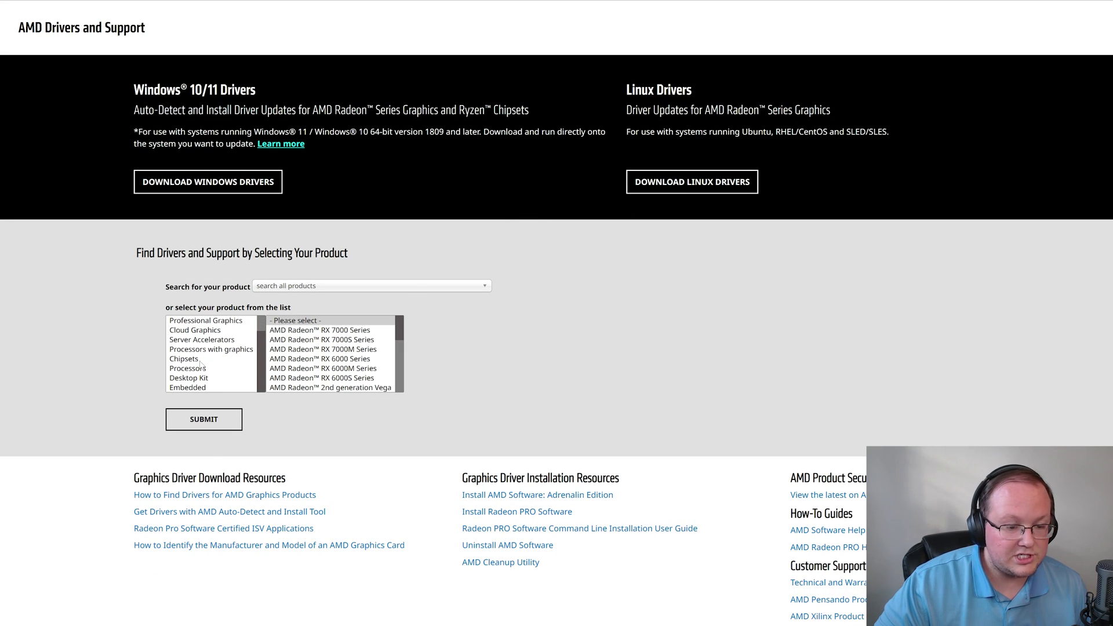
click(203, 360)
click(203, 369)
scroll(203, 371, up, 1)
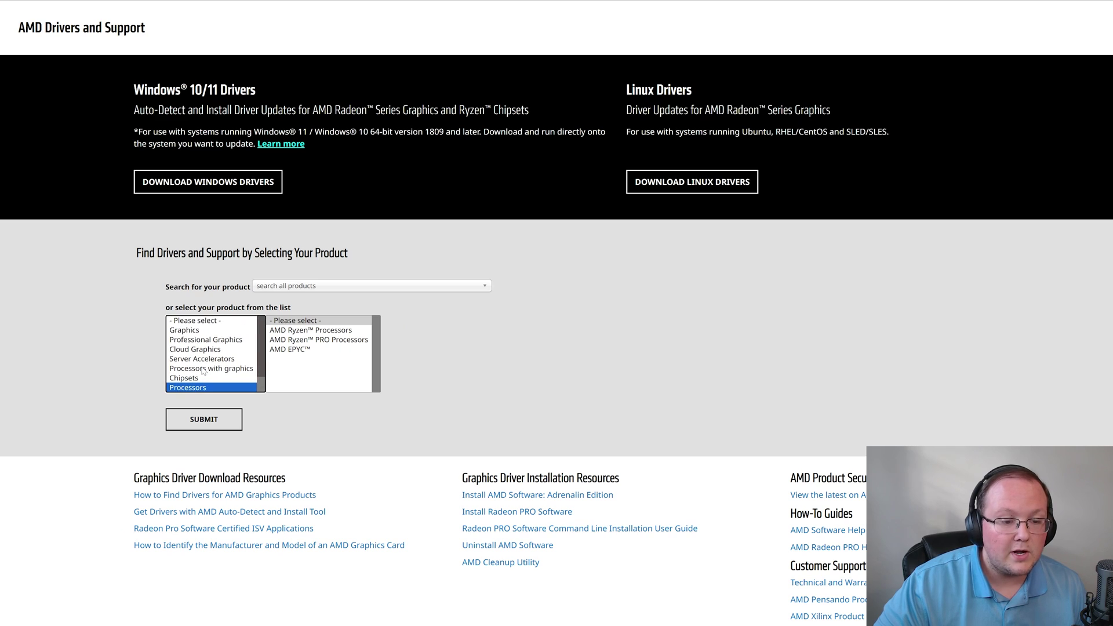
click(204, 331)
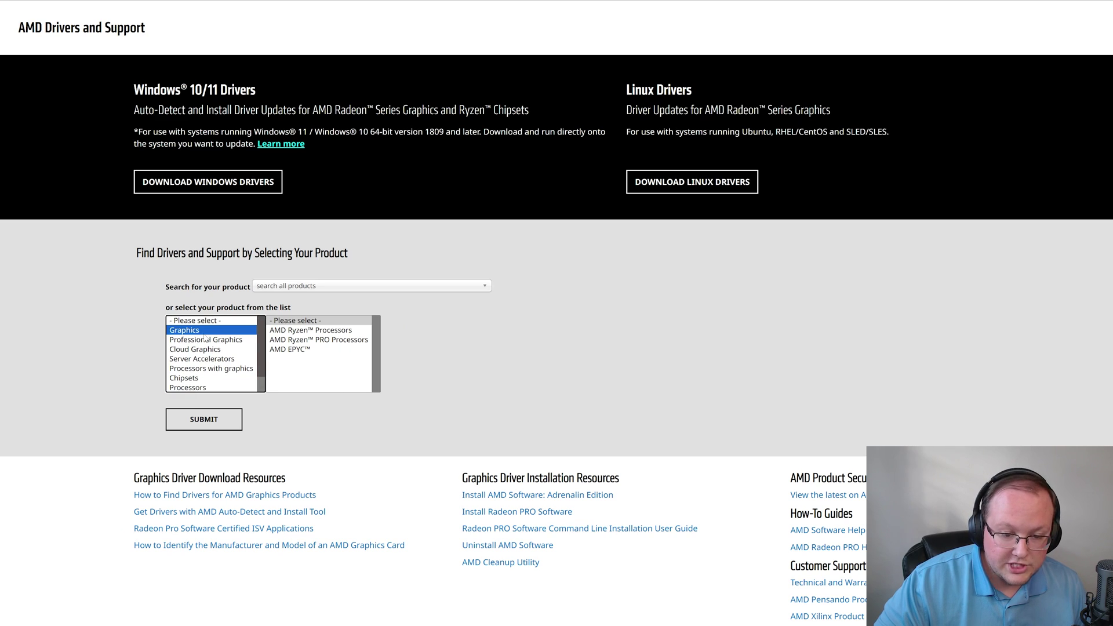
click(207, 418)
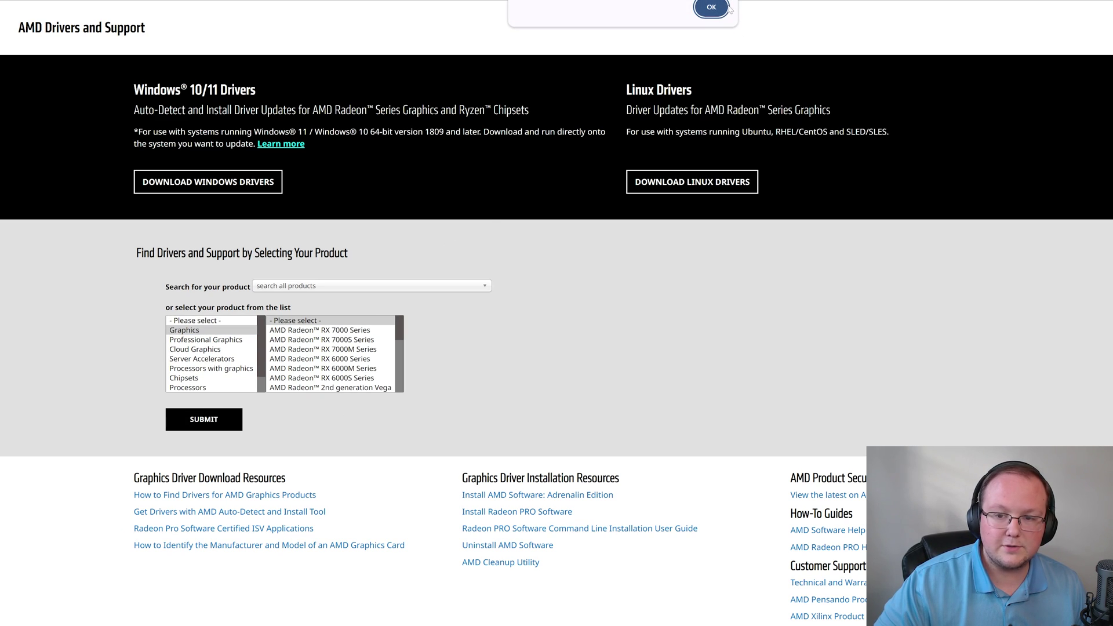
click(724, 8)
- Select RX 7000S Series > Radeon RX 7700S, view its Windows 11 drivers, then go back
click(322, 340)
click(471, 331)
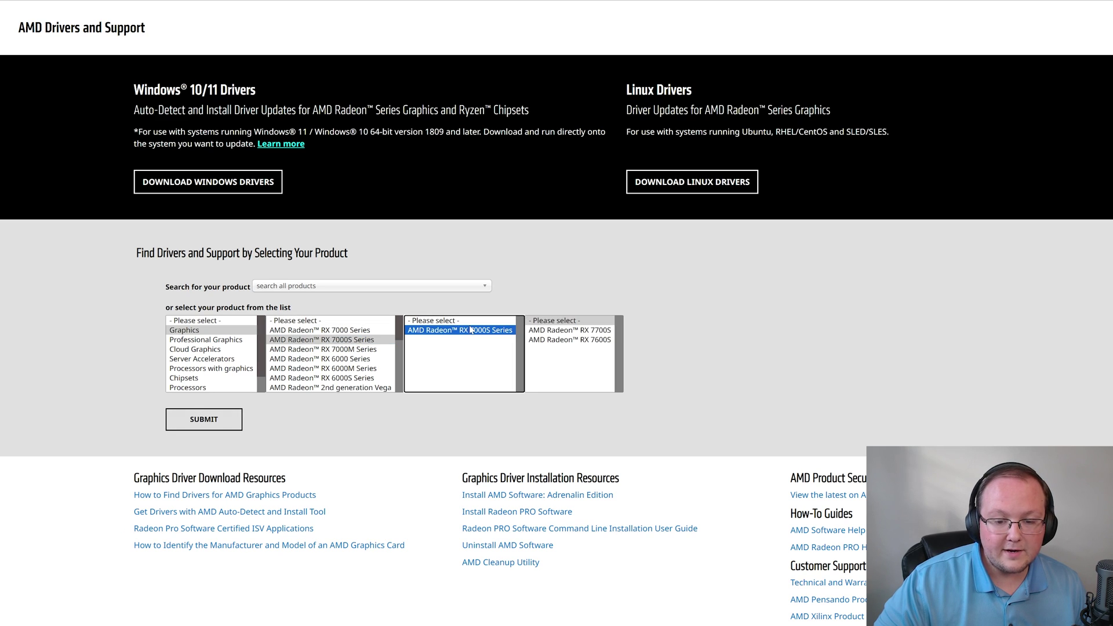
click(569, 330)
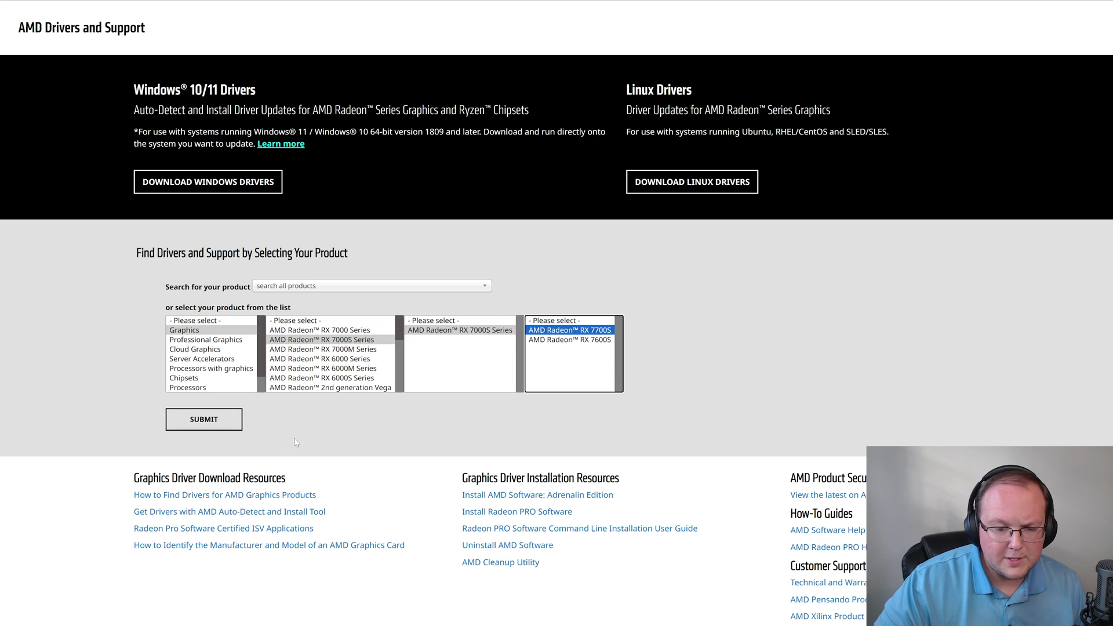
click(207, 421)
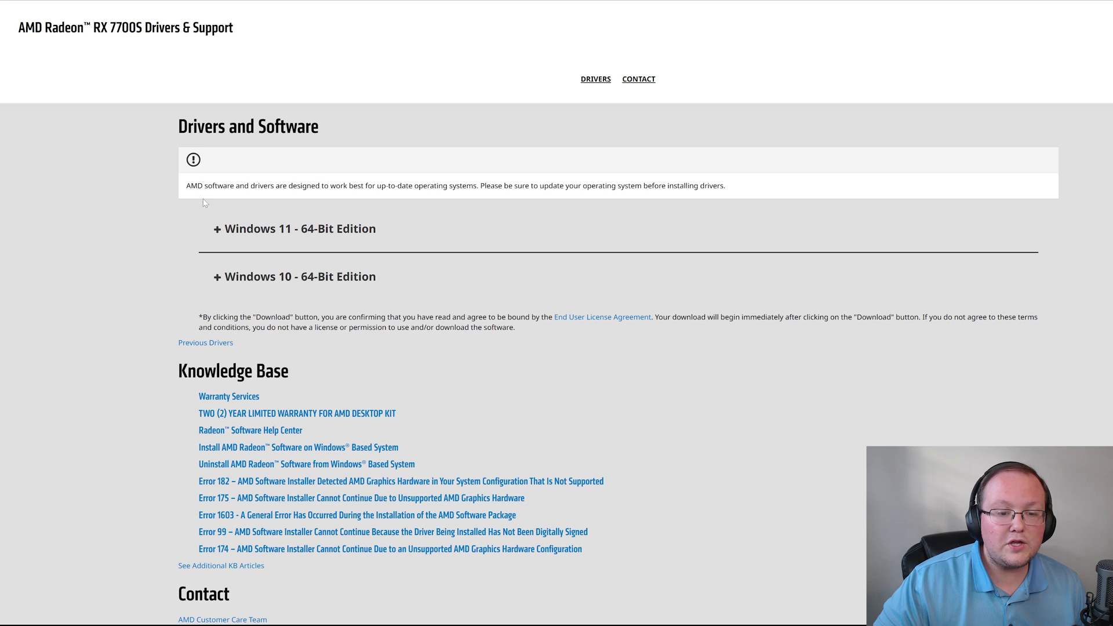
click(249, 228)
click(250, 230)
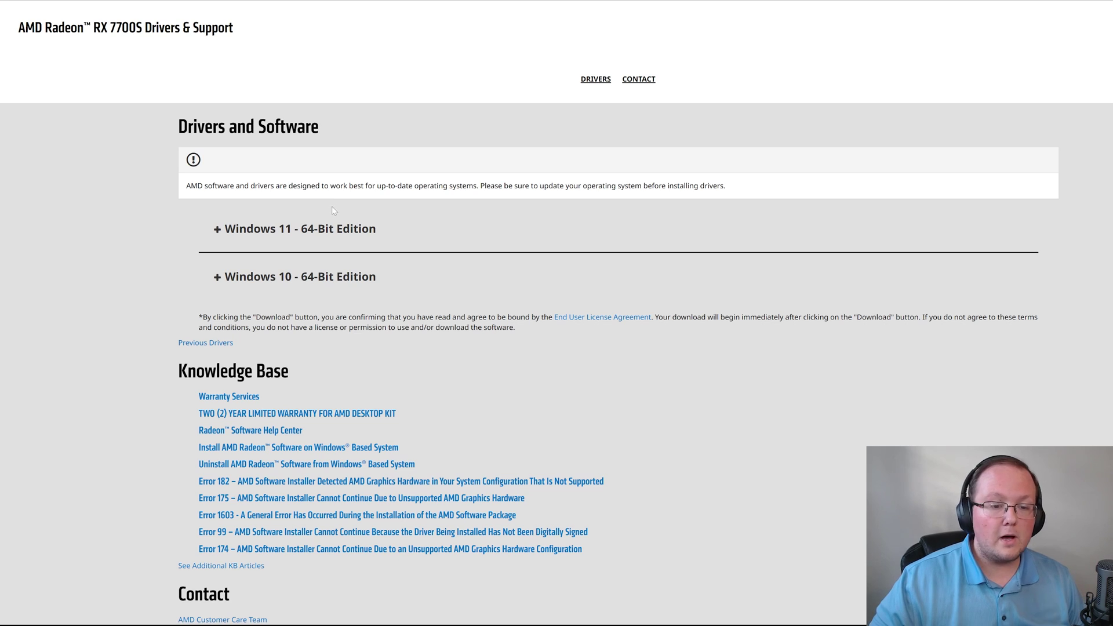
key(alt+Left)
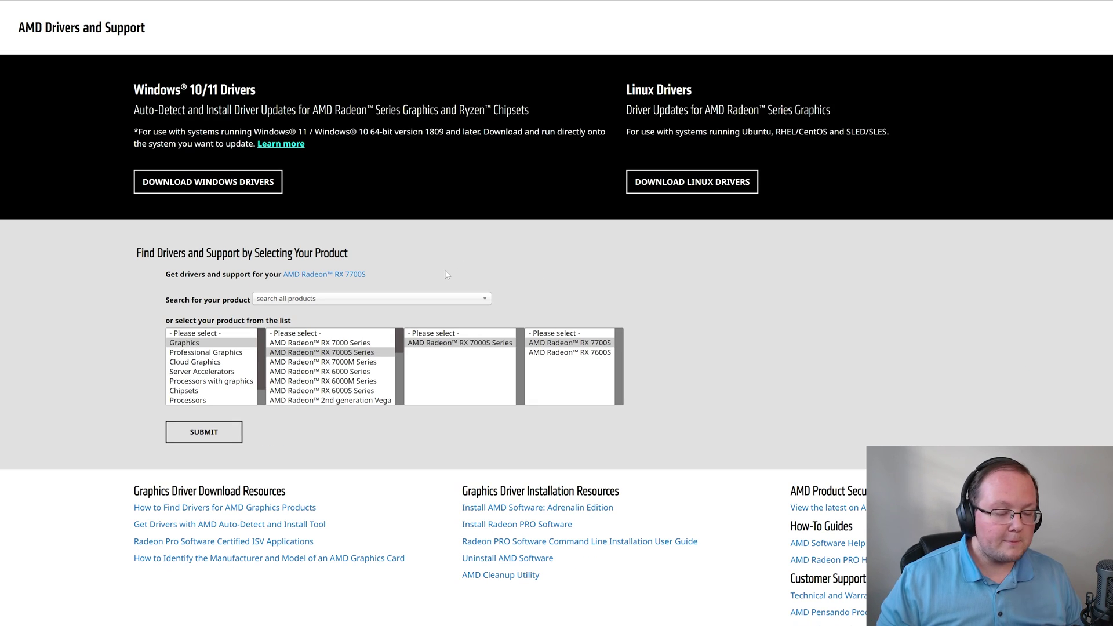
- Choose Processors > AMD Ryzen Processors > AMD Ryzen 5 Desktop Processors and scroll the model list
click(187, 400)
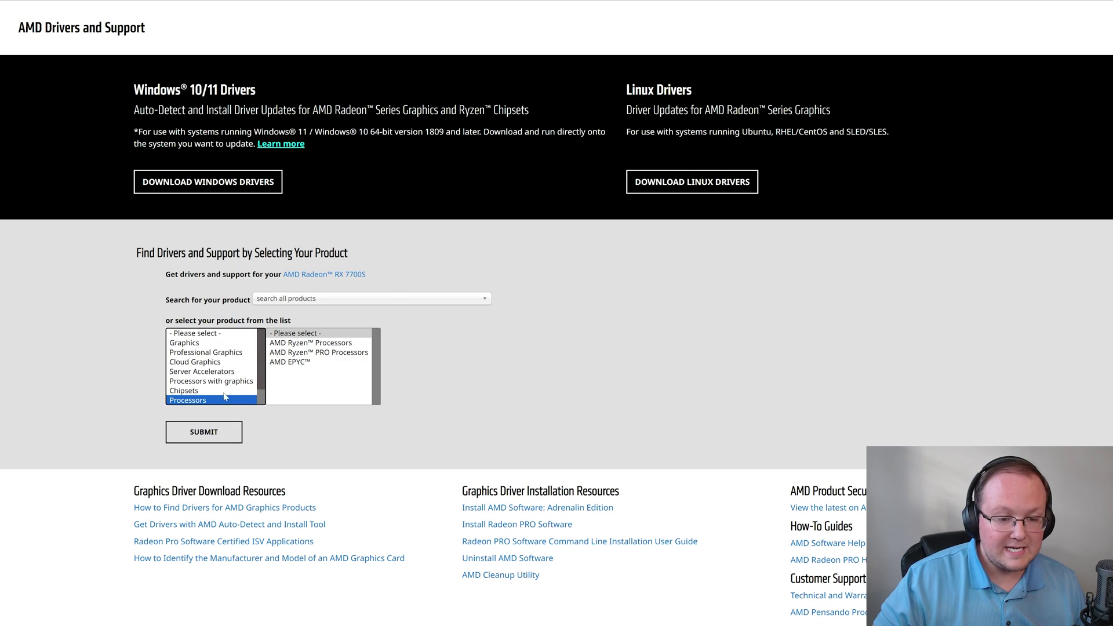
click(296, 343)
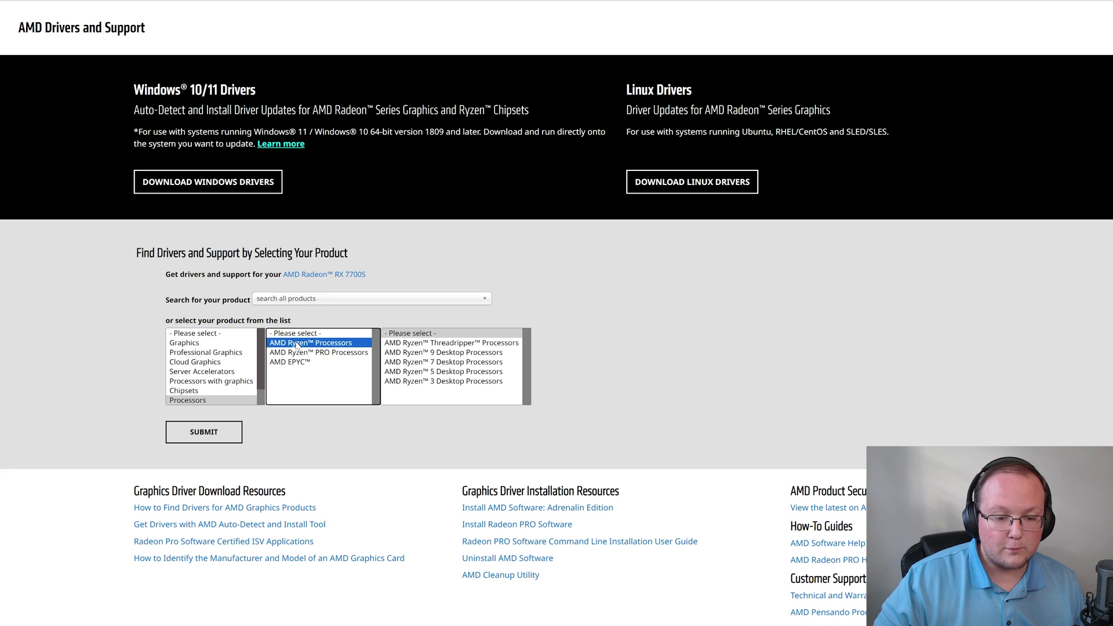
click(435, 372)
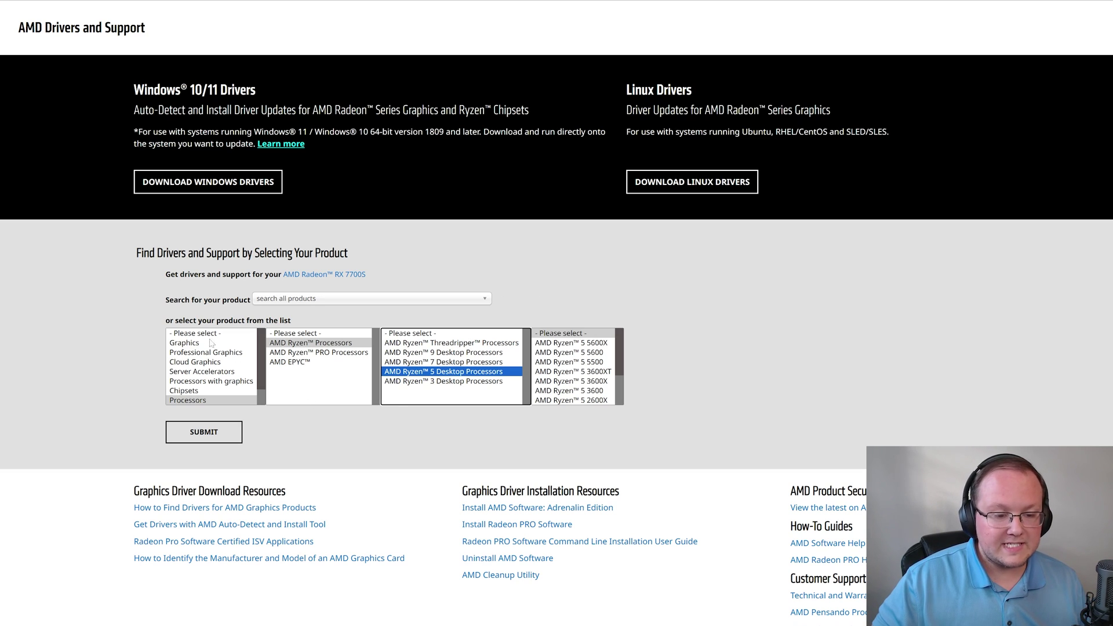
scroll(212, 343, down, 2)
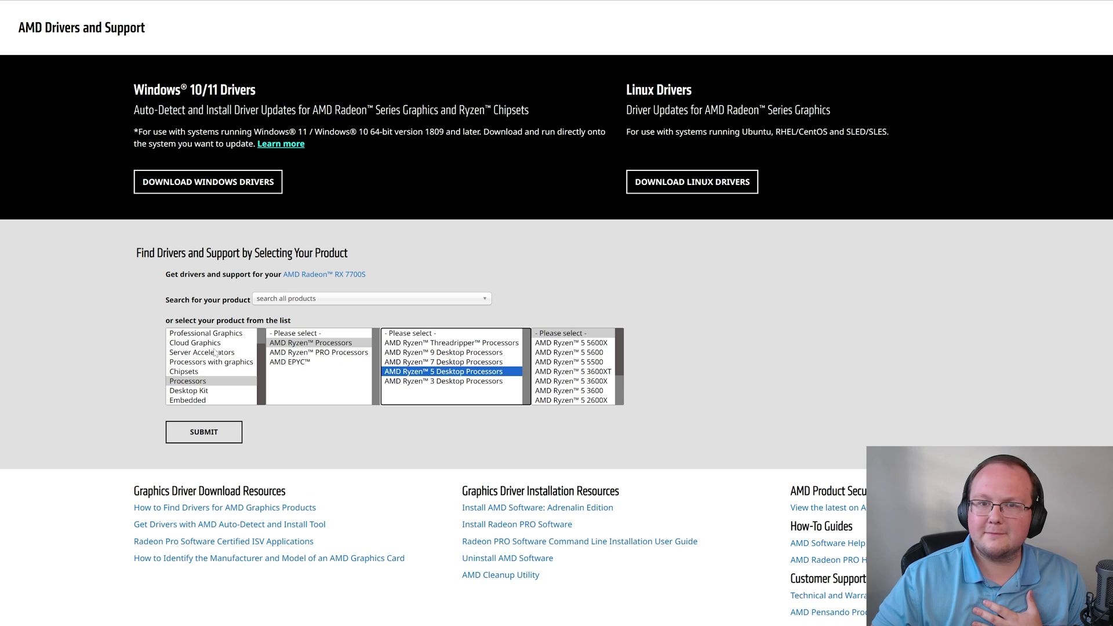
scroll(216, 348, up, 2)
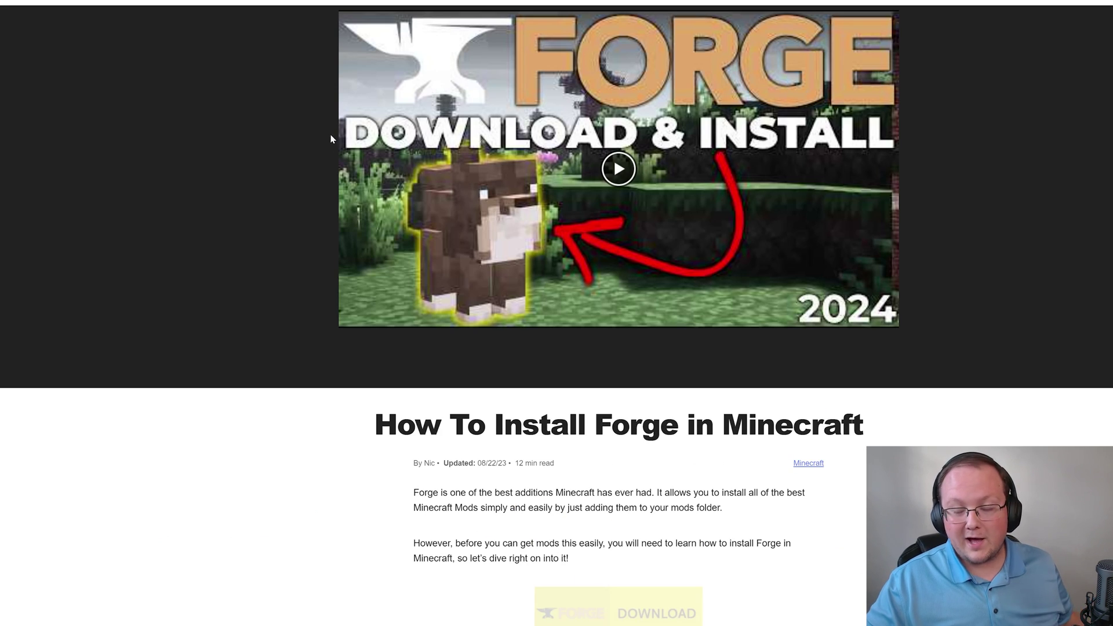
- Jump to the guide's Exit Code 1 section and follow the Nvidia Geforce Experience link
scroll(316, 133, down, 15)
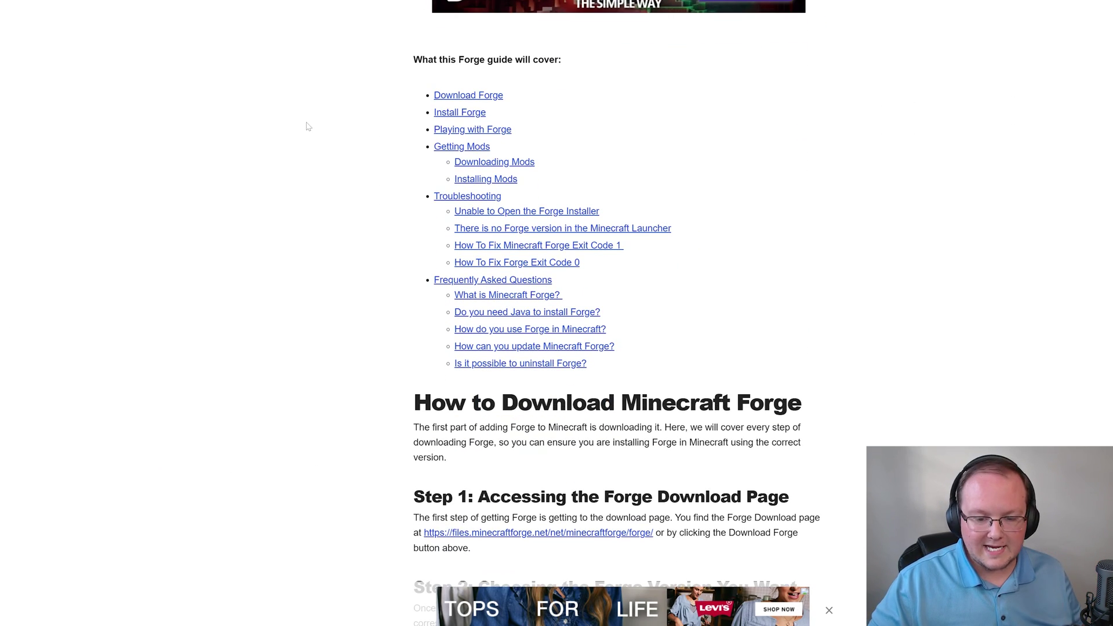
click(556, 245)
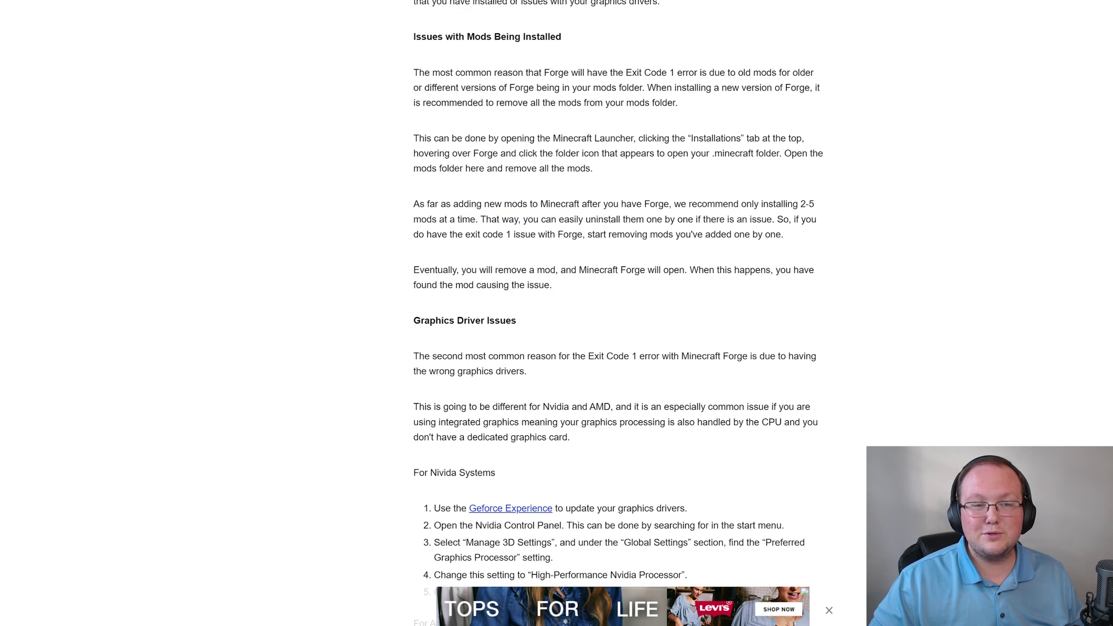
scroll(339, 101, down, 6)
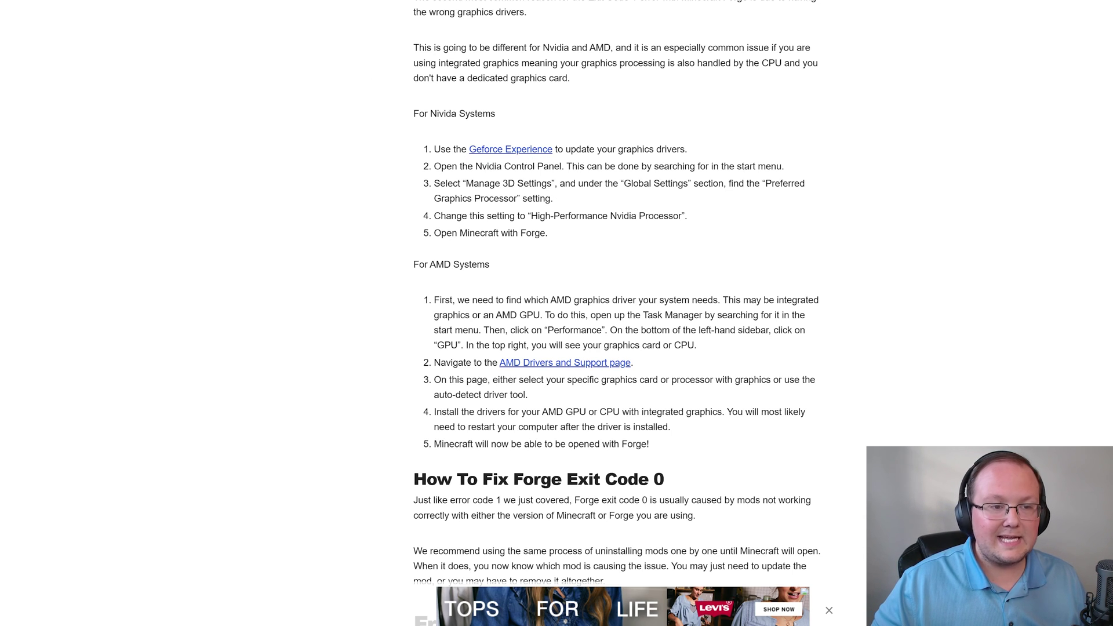
click(502, 152)
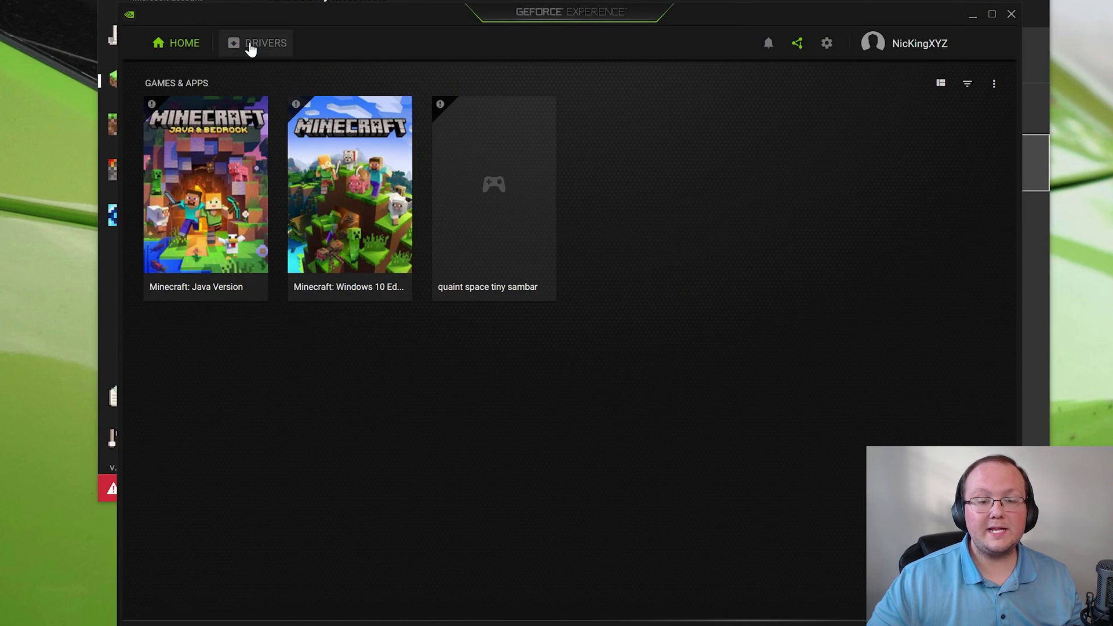
- Show GeForce Experience's Drivers tab offering Game Ready Driver 551.76, then return to the Minecraft Launcher
click(250, 49)
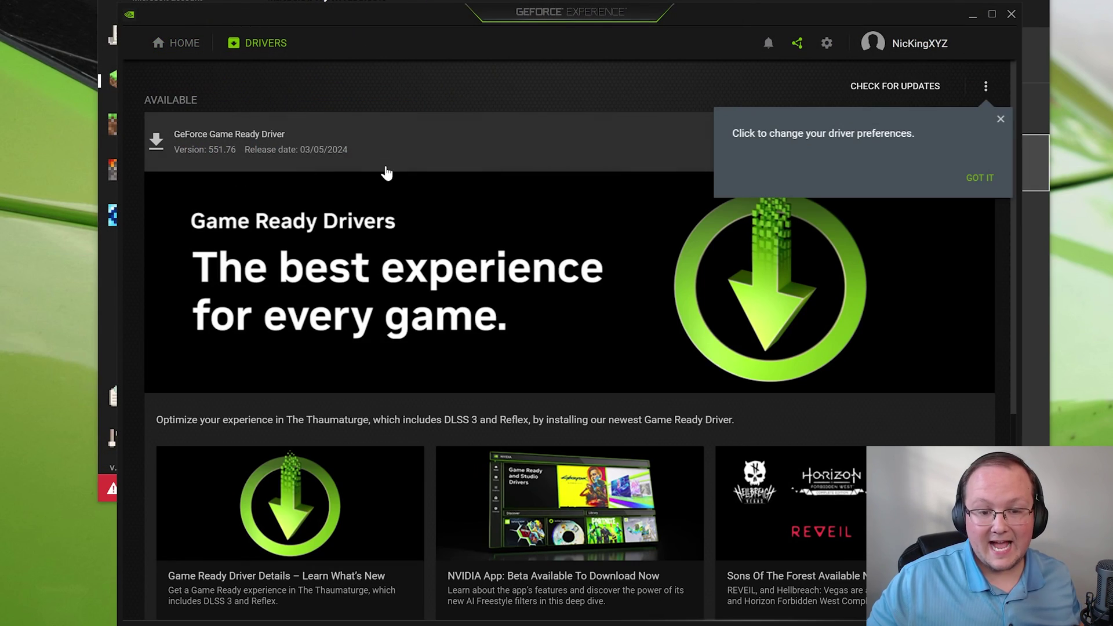
click(984, 181)
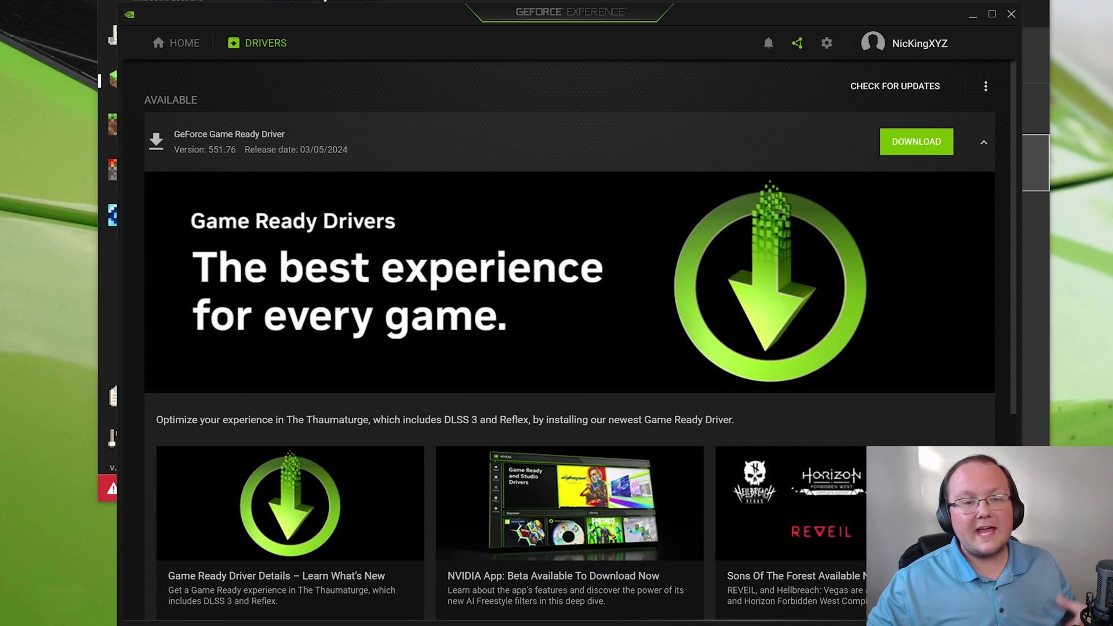
key(alt+Tab)
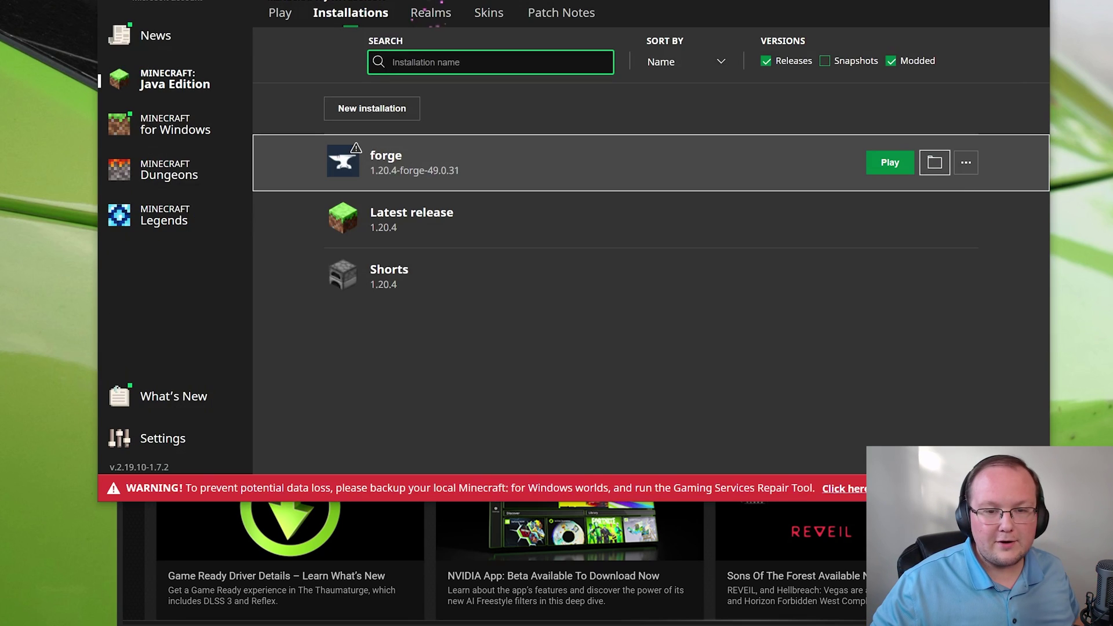
- Launch the Forge 1.20.4 installation past the mod warning and check the 6 loaded mods
click(905, 166)
click(736, 314)
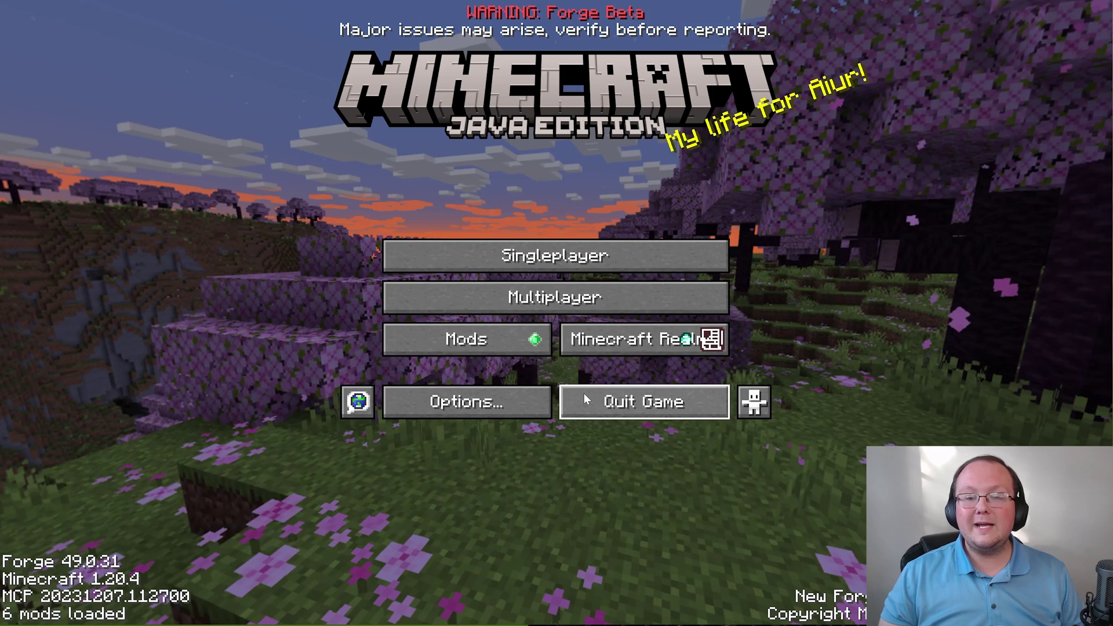
click(469, 342)
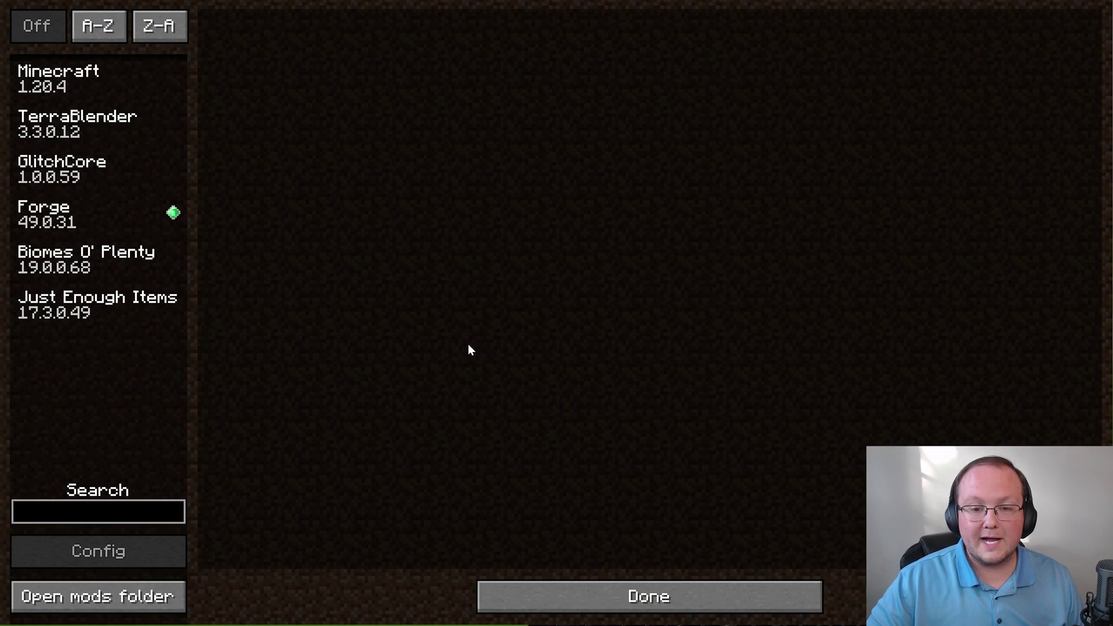